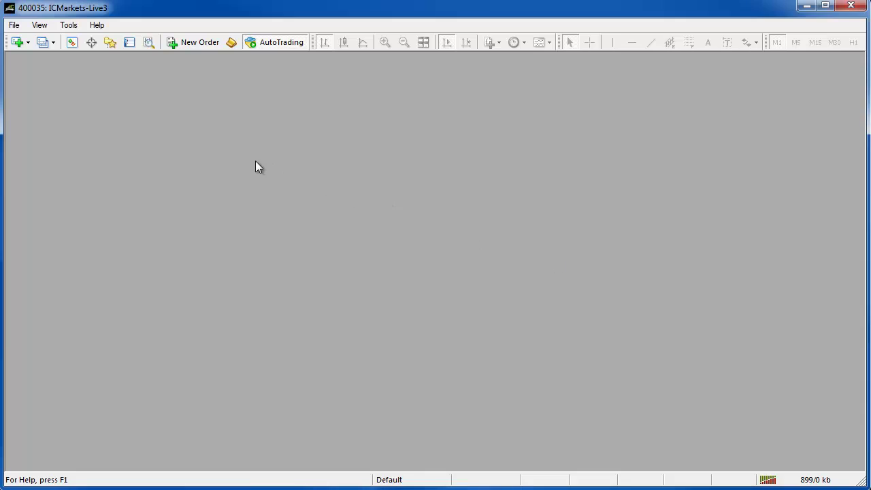
- Open the terminal's data folder from the File menu, check its full path, then close it
{"action": "left_click", "coordinate": [13, 25]}
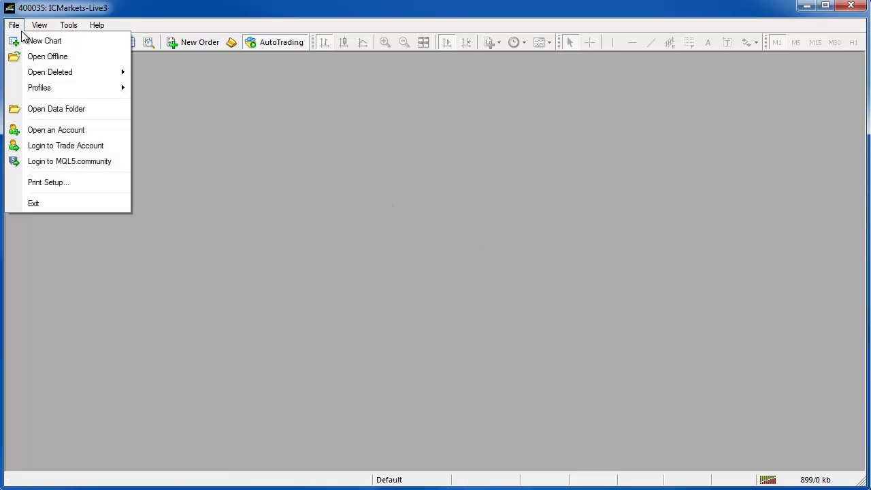
{"action": "left_click", "coordinate": [14, 26]}
{"action": "left_click", "coordinate": [15, 25]}
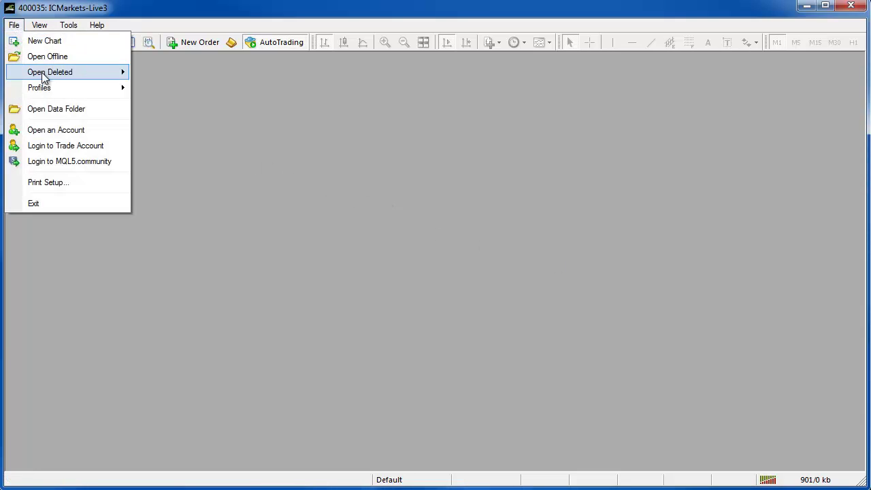
{"action": "left_click", "coordinate": [57, 110]}
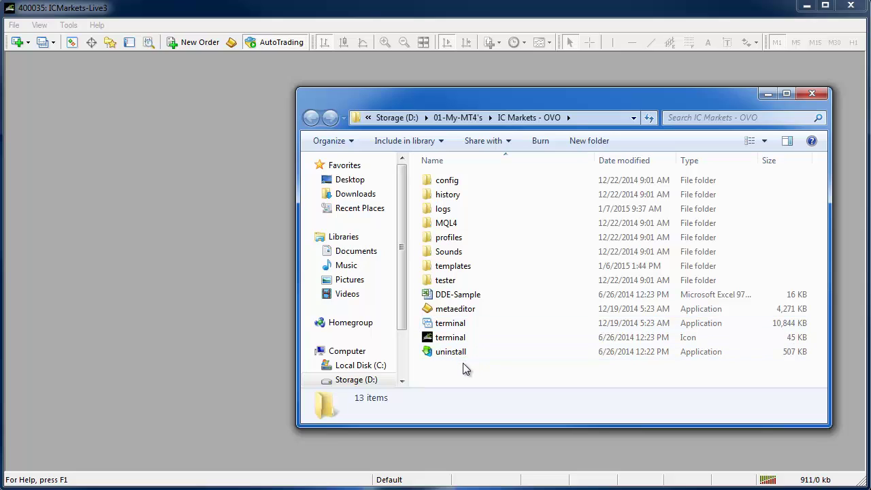
{"action": "left_click", "coordinate": [593, 117]}
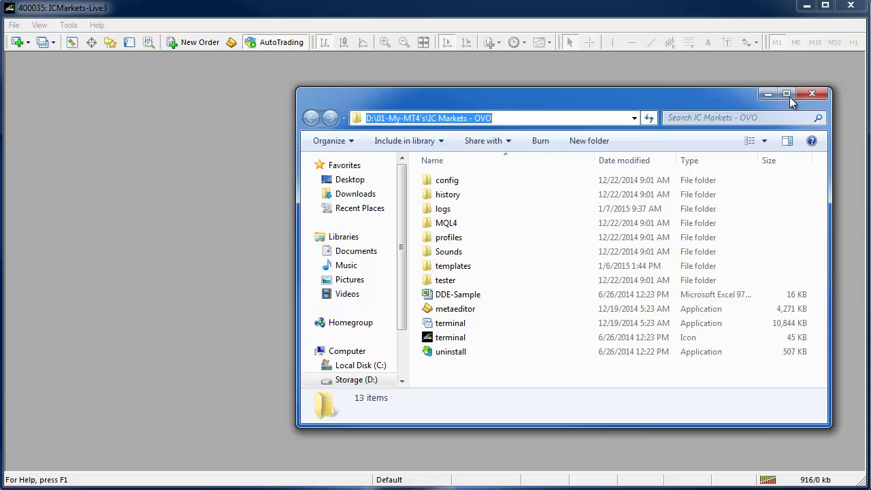
{"action": "left_click", "coordinate": [810, 96]}
- Reopen the data folder and browse into MQL4\Indicators to view the four Omnia and Renko .ex4 files
{"action": "left_click", "coordinate": [14, 24]}
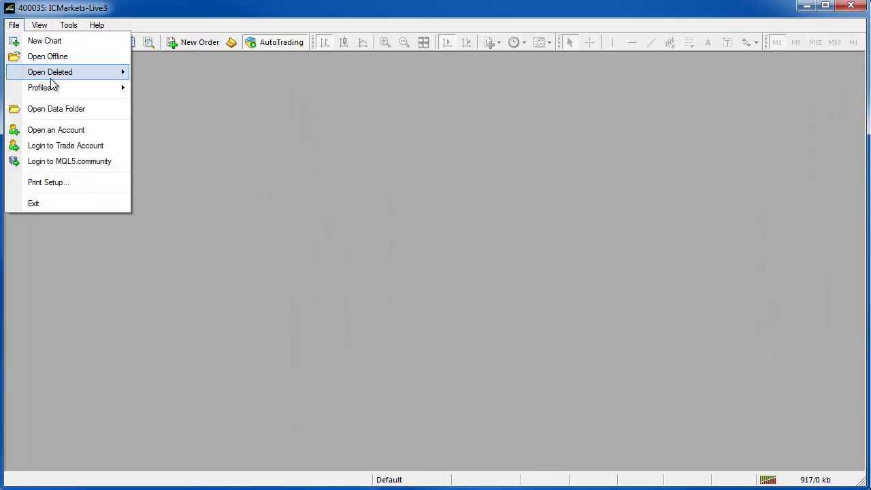
{"action": "left_click", "coordinate": [60, 111]}
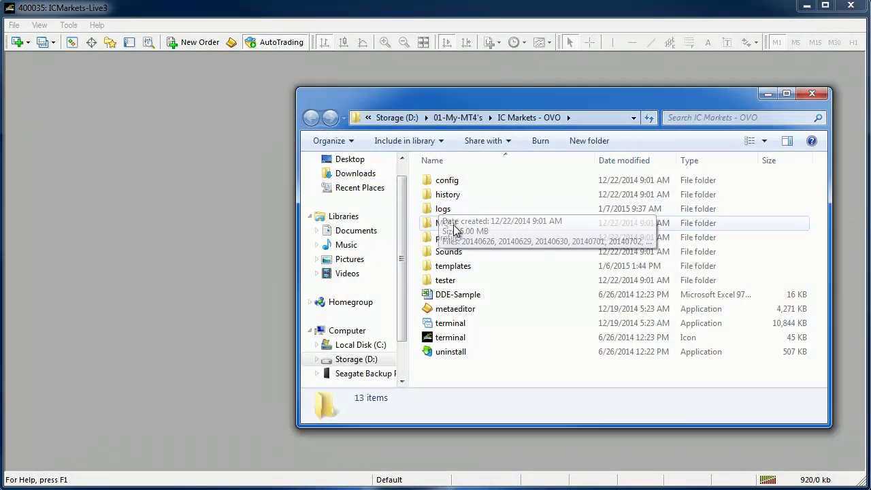
{"action": "double_click", "coordinate": [448, 225]}
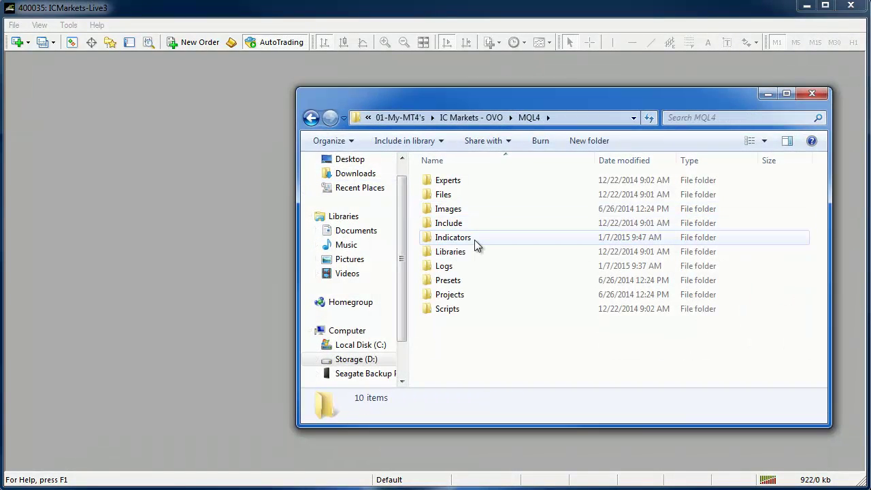
{"action": "double_click", "coordinate": [475, 240]}
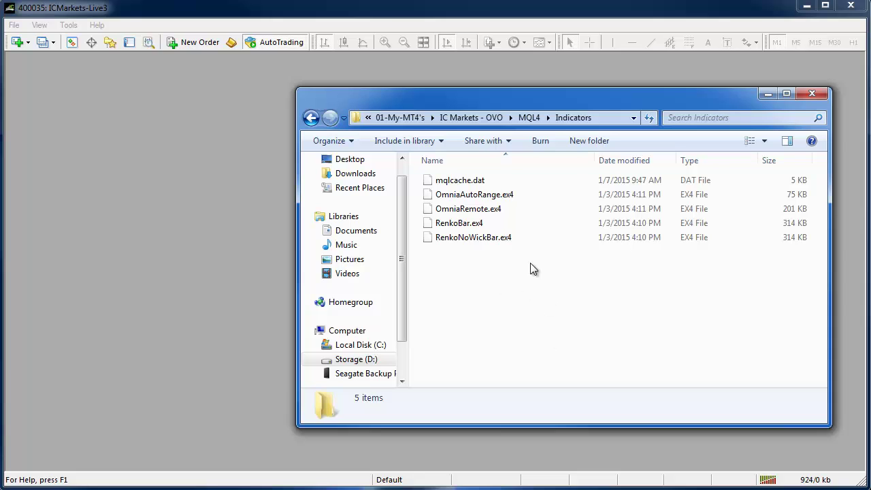
{"action": "left_click_drag", "start_coordinate": [484, 267], "coordinate": [480, 194]}
{"action": "left_click", "coordinate": [481, 275]}
- Show the Navigator in MetaTrader with the Indicators group expanded
{"action": "left_click", "coordinate": [500, 279]}
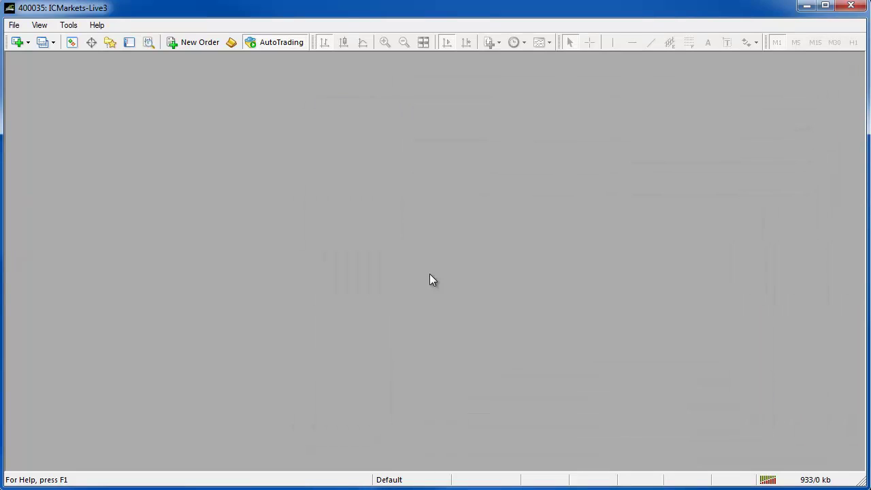
{"action": "left_click", "coordinate": [111, 45]}
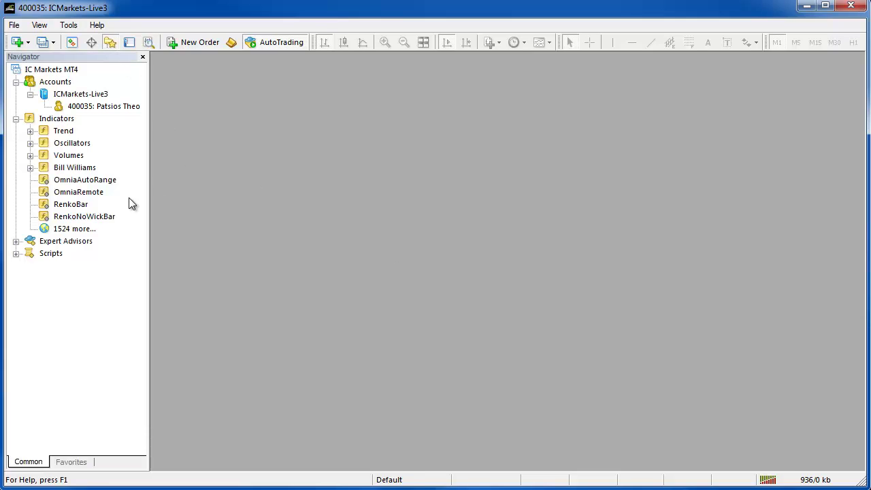
{"action": "left_click", "coordinate": [16, 119]}
{"action": "left_click", "coordinate": [16, 119]}
{"action": "left_click", "coordinate": [16, 119]}
{"action": "left_click", "coordinate": [15, 119]}
- Refresh the Indicators list and check the OmniaAutoRange, OmniaRemote, RenkoBar and RenkoNoWickBar entries
{"action": "right_click", "coordinate": [55, 168]}
{"action": "left_click", "coordinate": [89, 224]}
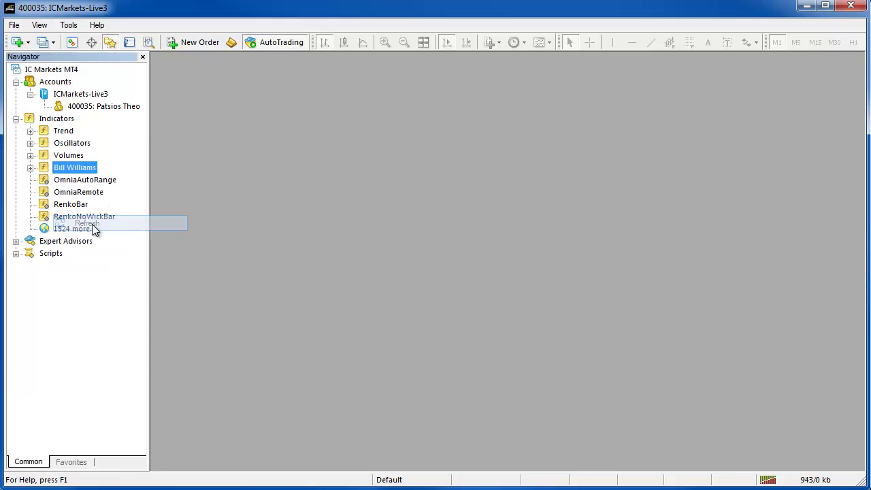
{"action": "left_click", "coordinate": [83, 181]}
{"action": "left_click", "coordinate": [83, 193]}
{"action": "left_click", "coordinate": [82, 204]}
{"action": "left_click", "coordinate": [80, 216]}
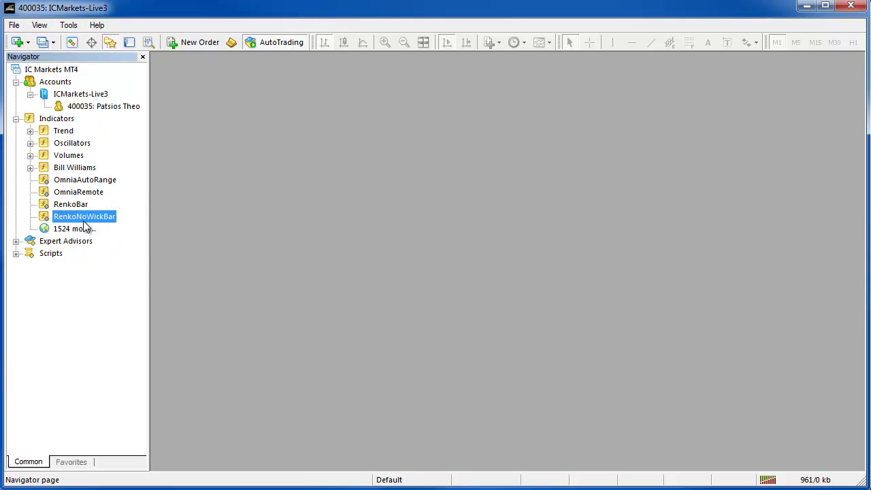
{"action": "mouse_move", "coordinate": [74, 217]}
- In Tools > Options keep Allow DLL imports ticked and Max bars in chart at 380000, then save
{"action": "left_click", "coordinate": [68, 26]}
{"action": "left_click", "coordinate": [80, 114]}
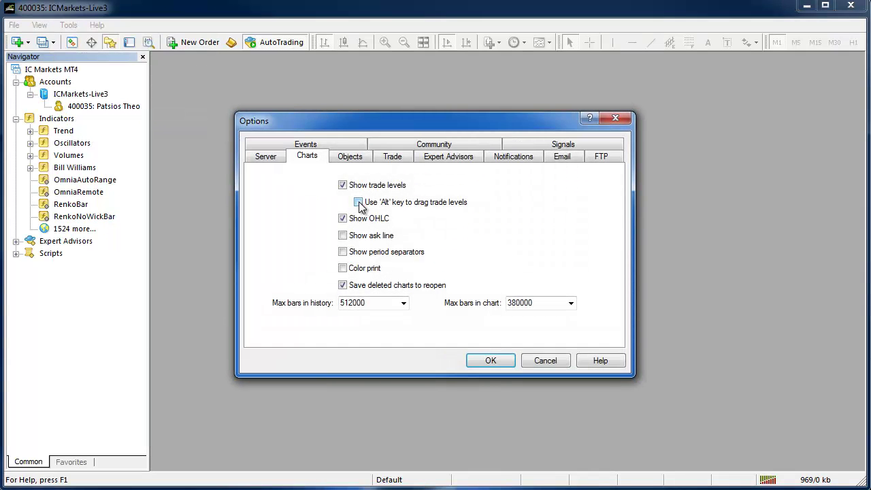
{"action": "left_click", "coordinate": [441, 156]}
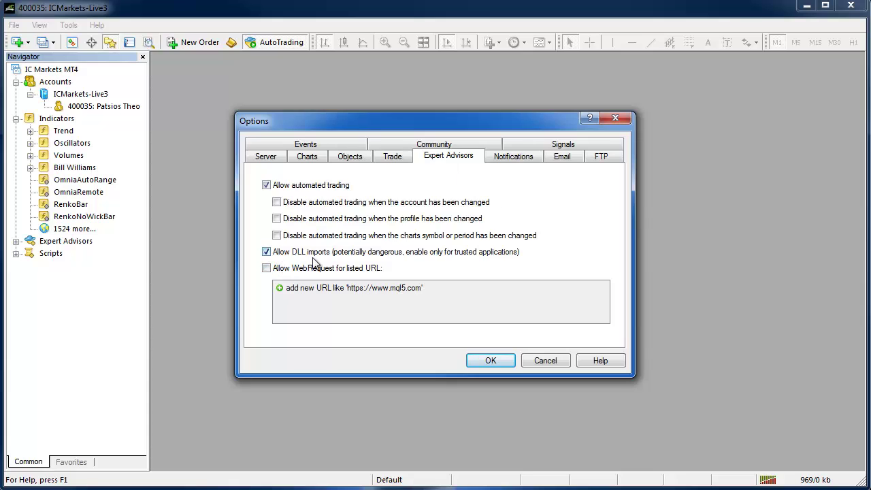
{"action": "left_click", "coordinate": [266, 253]}
{"action": "left_click", "coordinate": [267, 254]}
{"action": "left_click", "coordinate": [315, 158]}
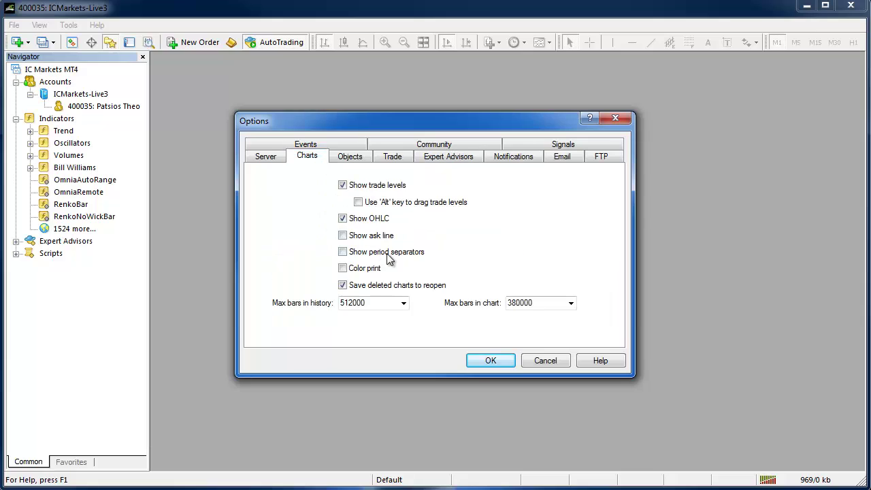
{"action": "double_click", "coordinate": [544, 302]}
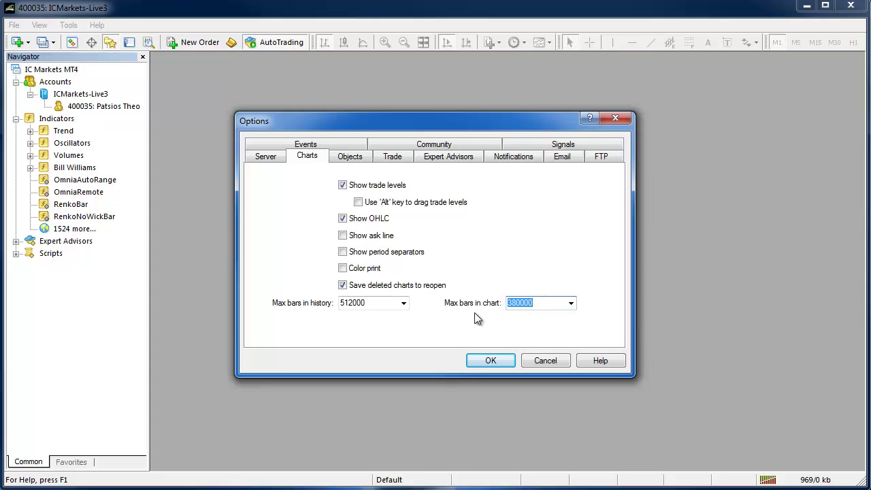
{"action": "left_click", "coordinate": [538, 303]}
{"action": "left_click", "coordinate": [490, 362]}
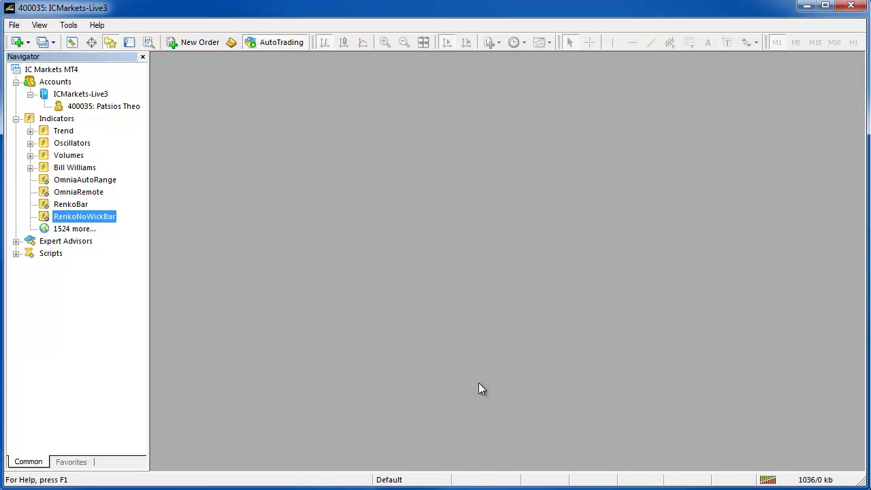
- Open a new EURUSD chart window and move it lower and to the right
{"action": "left_click", "coordinate": [15, 26]}
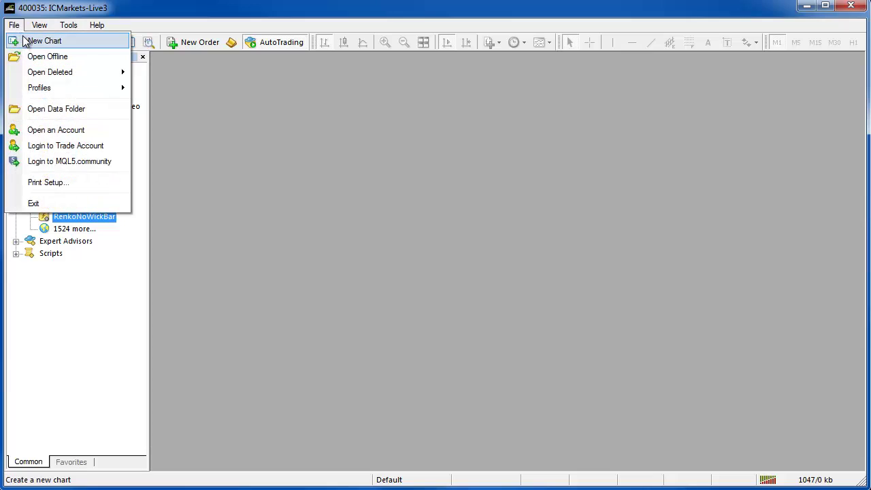
{"action": "left_click", "coordinate": [34, 42]}
{"action": "left_click", "coordinate": [39, 45]}
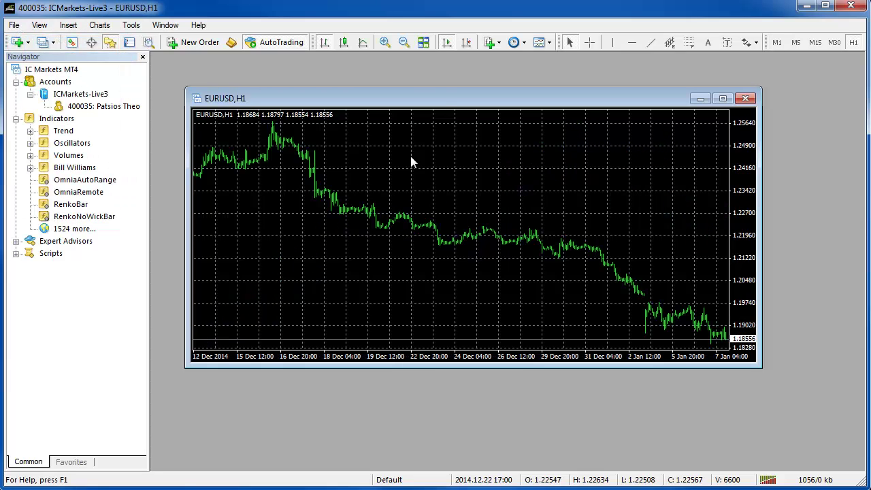
{"action": "left_click_drag", "start_coordinate": [438, 107], "coordinate": [465, 144]}
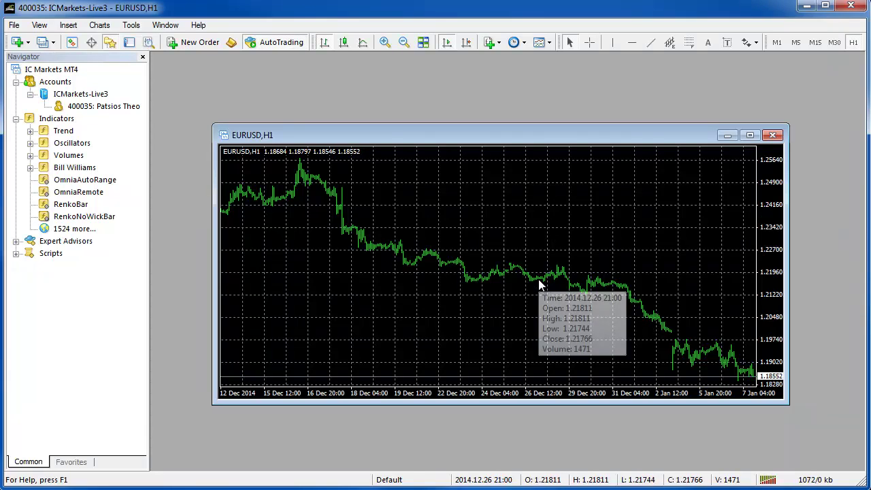
- Try several timeframes, settle the chart on M1, and resize and reposition its window
{"action": "left_click", "coordinate": [834, 42]}
{"action": "left_click", "coordinate": [815, 42]}
{"action": "left_click", "coordinate": [796, 42]}
{"action": "left_click", "coordinate": [776, 42]}
{"action": "left_click", "coordinate": [796, 42]}
{"action": "left_click", "coordinate": [815, 42]}
{"action": "left_click", "coordinate": [834, 42]}
{"action": "left_click", "coordinate": [853, 42]}
{"action": "left_click", "coordinate": [777, 42]}
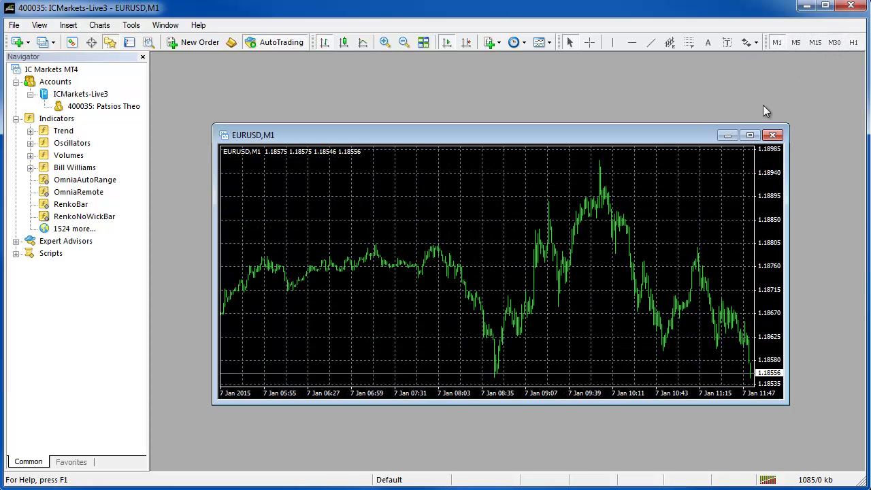
{"action": "left_click_drag", "start_coordinate": [490, 126], "coordinate": [483, 92]}
{"action": "left_click", "coordinate": [796, 42]}
{"action": "left_click", "coordinate": [834, 42]}
{"action": "left_click", "coordinate": [816, 43]}
{"action": "left_click", "coordinate": [797, 43]}
{"action": "left_click", "coordinate": [777, 42]}
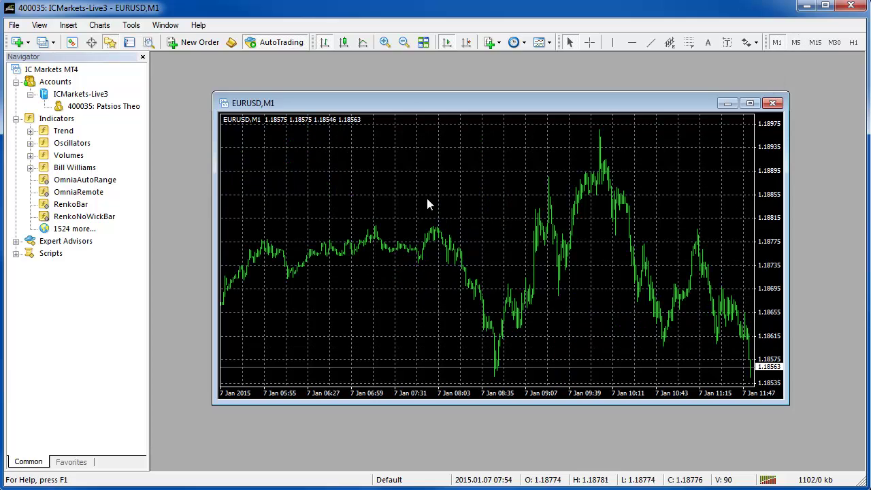
{"action": "left_click_drag", "start_coordinate": [412, 107], "coordinate": [383, 112]}
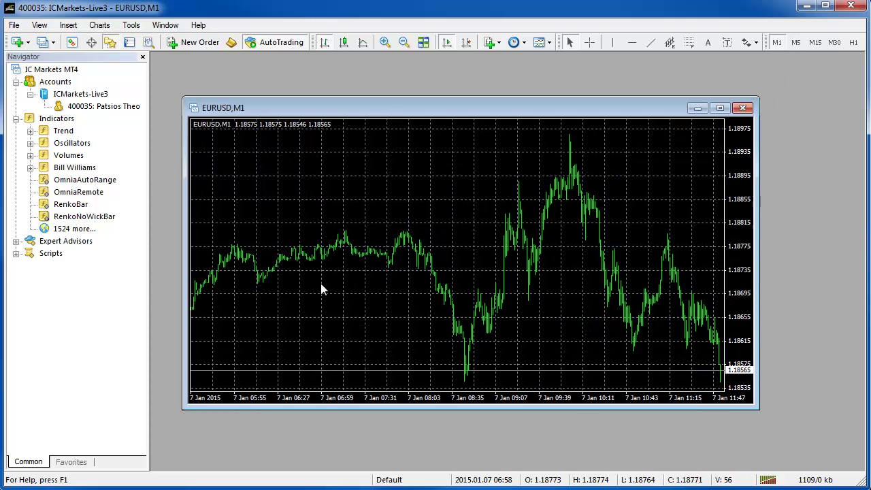
- Select RenkoBar in the Navigator's Indicators list, distinguishing it from RenkoNoWickBar
{"action": "left_click", "coordinate": [72, 205]}
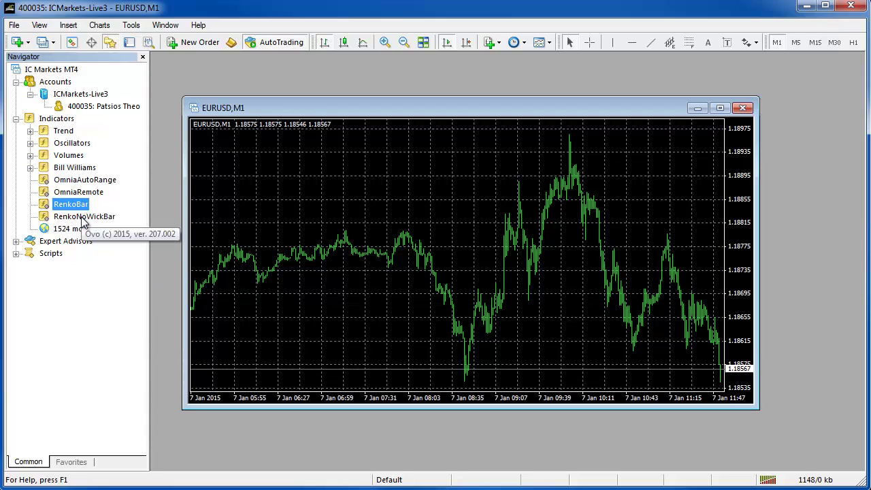
{"action": "left_click", "coordinate": [83, 219]}
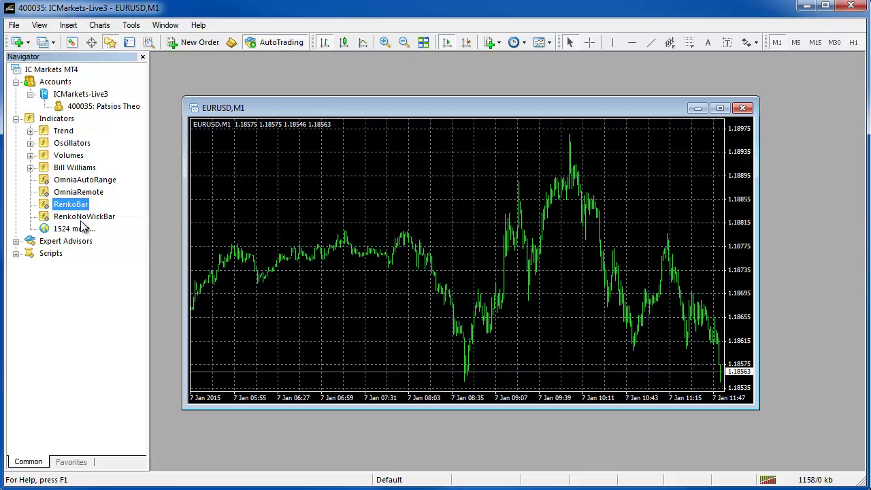
{"action": "left_click", "coordinate": [80, 219]}
{"action": "left_click", "coordinate": [71, 213]}
{"action": "left_click", "coordinate": [77, 218]}
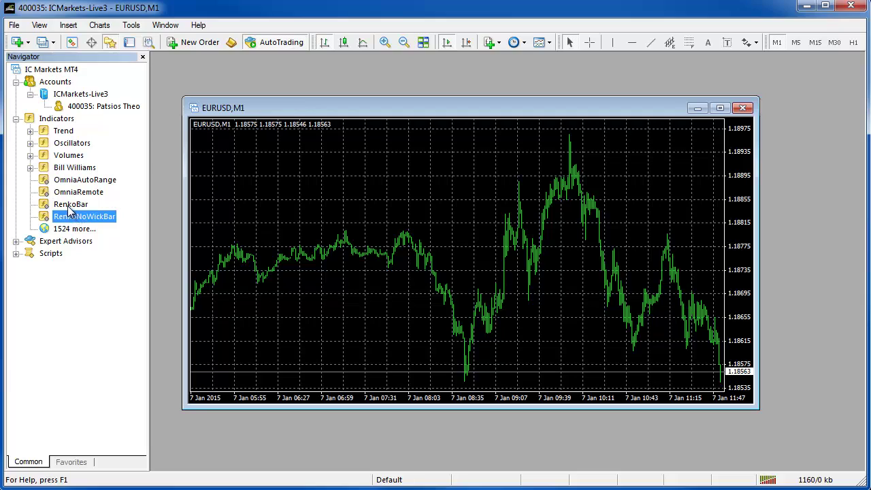
{"action": "left_click", "coordinate": [69, 207]}
{"action": "left_click", "coordinate": [73, 217]}
{"action": "left_click", "coordinate": [71, 208]}
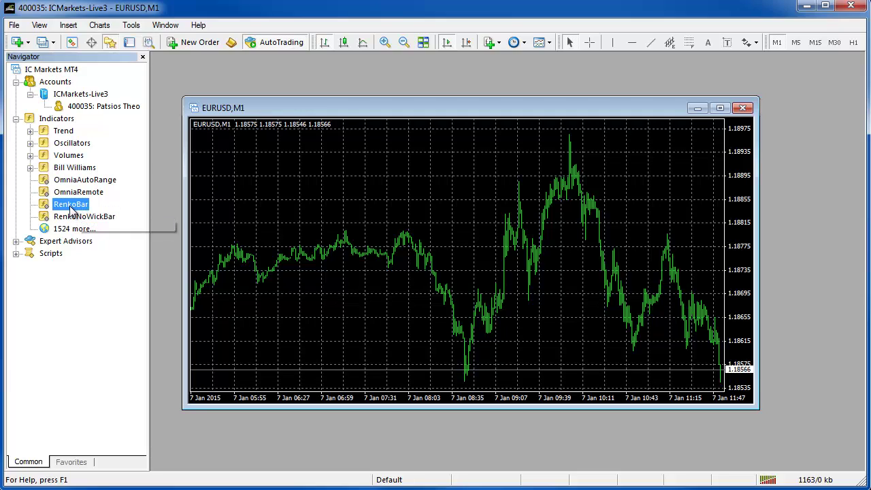
- Drag RenkoBar onto the EURUSD M1 chart, allow DLL imports on the Common tab, then return to Inputs
{"action": "left_click_drag", "start_coordinate": [68, 209], "coordinate": [363, 214]}
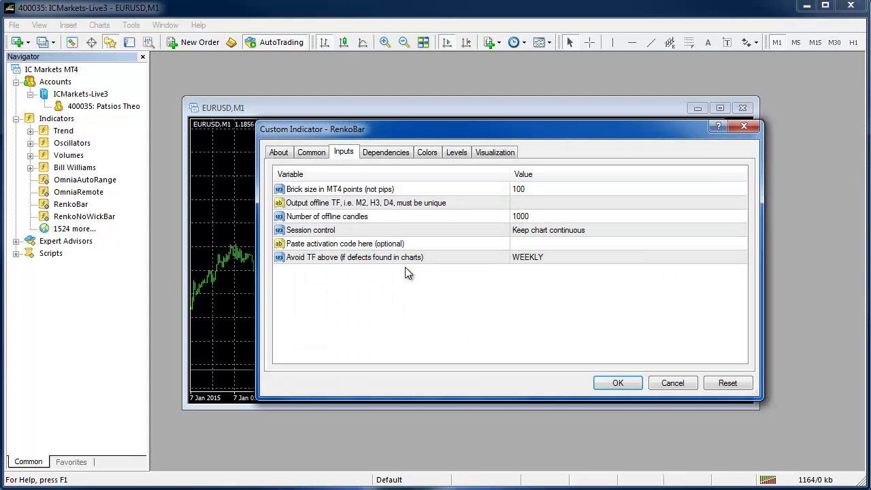
{"action": "left_click", "coordinate": [280, 154]}
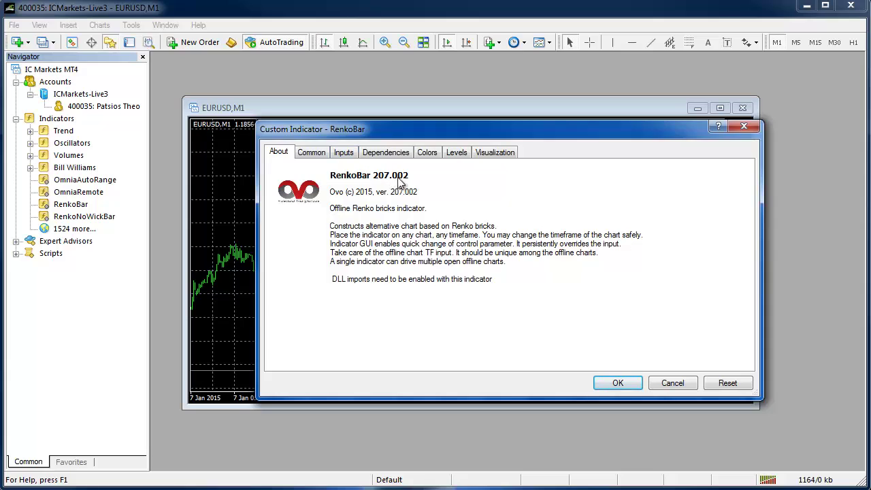
{"action": "left_click", "coordinate": [314, 154]}
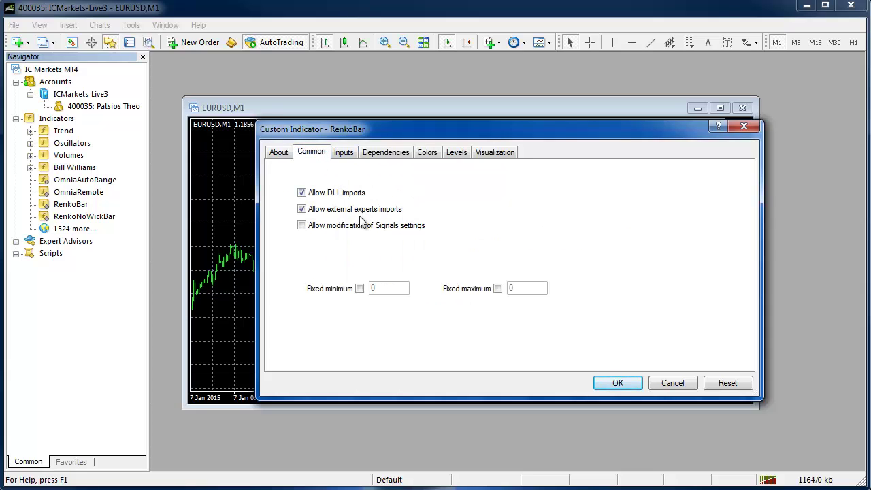
{"action": "left_click", "coordinate": [301, 193]}
{"action": "left_click", "coordinate": [344, 152]}
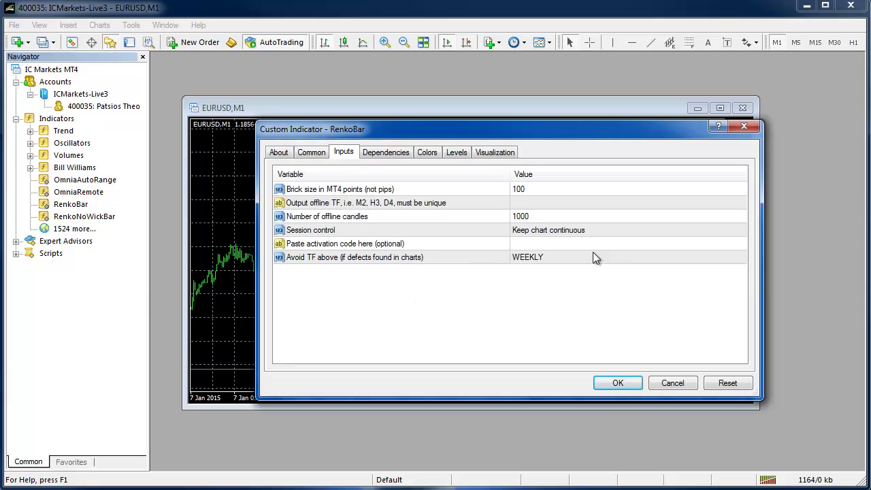
- Keep RenkoBar's brick size at 100 and enter 10 as the output offline timeframe
{"action": "left_click", "coordinate": [368, 191]}
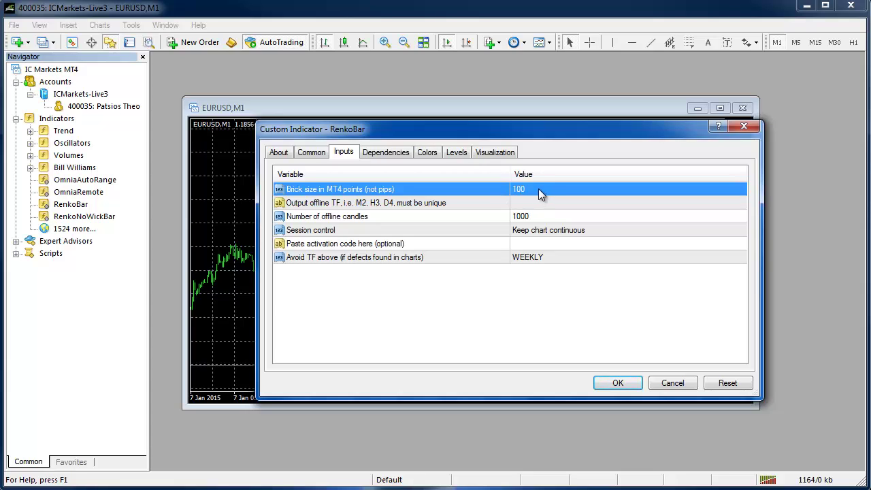
{"action": "left_click", "coordinate": [526, 189]}
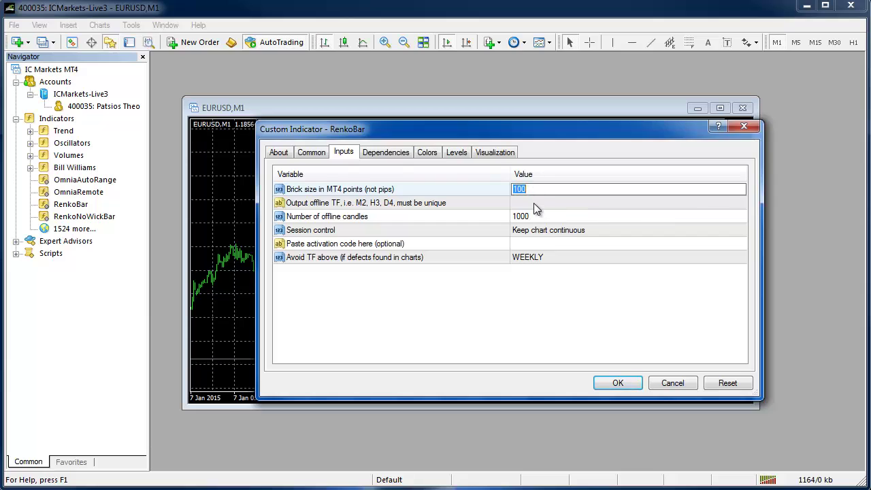
{"action": "left_click", "coordinate": [531, 203]}
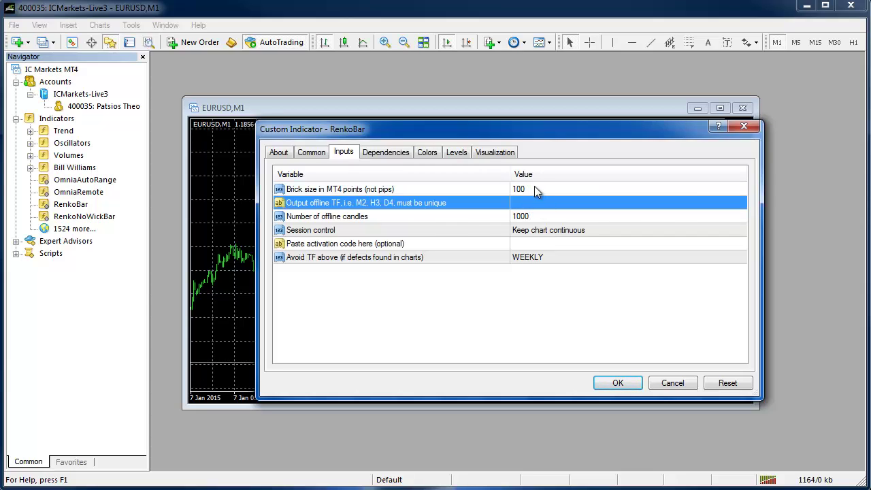
{"action": "left_click", "coordinate": [537, 190]}
{"action": "left_click", "coordinate": [536, 203]}
{"action": "left_click", "coordinate": [550, 204]}
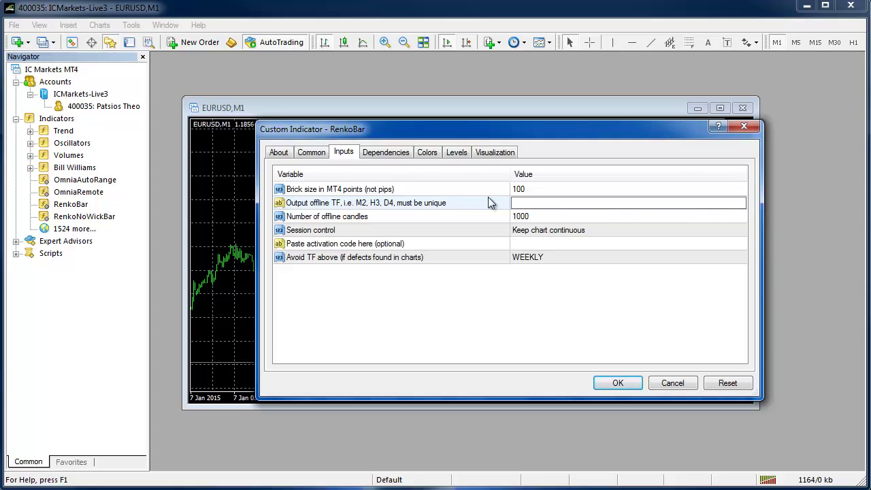
{"action": "type", "text": "10"}
{"action": "left_click", "coordinate": [368, 206]}
{"action": "left_click", "coordinate": [521, 203]}
{"action": "type", "text": "H"}
{"action": "key", "text": "BackSpace"}
{"action": "left_click", "coordinate": [550, 217]}
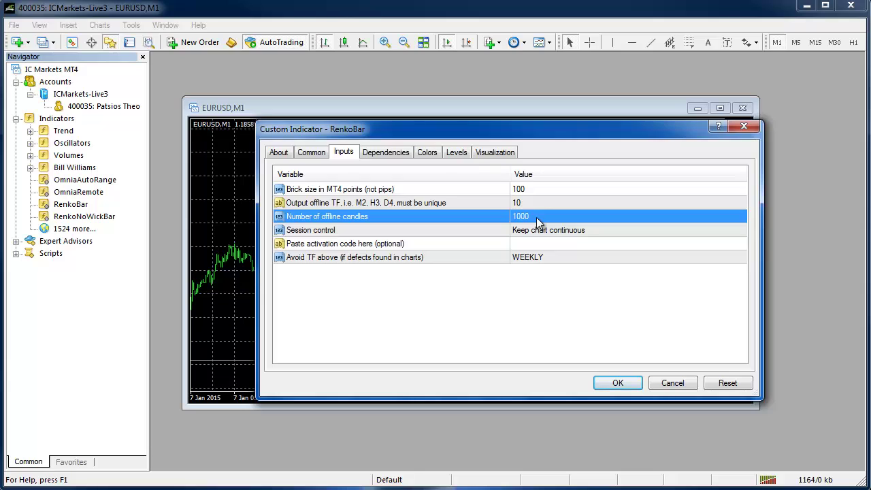
{"action": "left_click", "coordinate": [554, 231]}
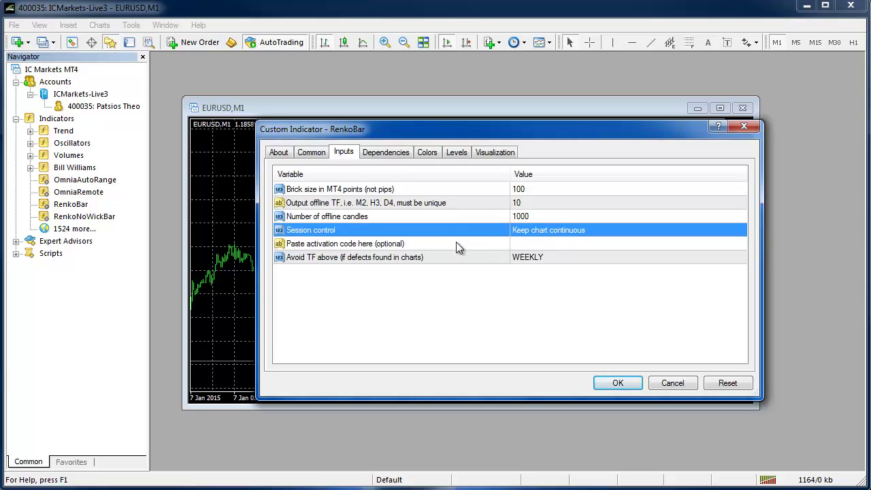
{"action": "left_click", "coordinate": [582, 229]}
{"action": "left_click", "coordinate": [583, 230]}
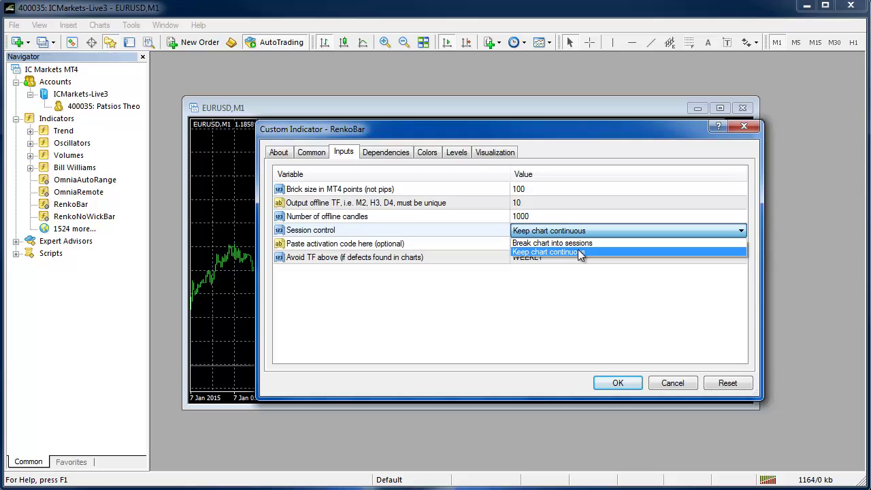
{"action": "left_click", "coordinate": [581, 252]}
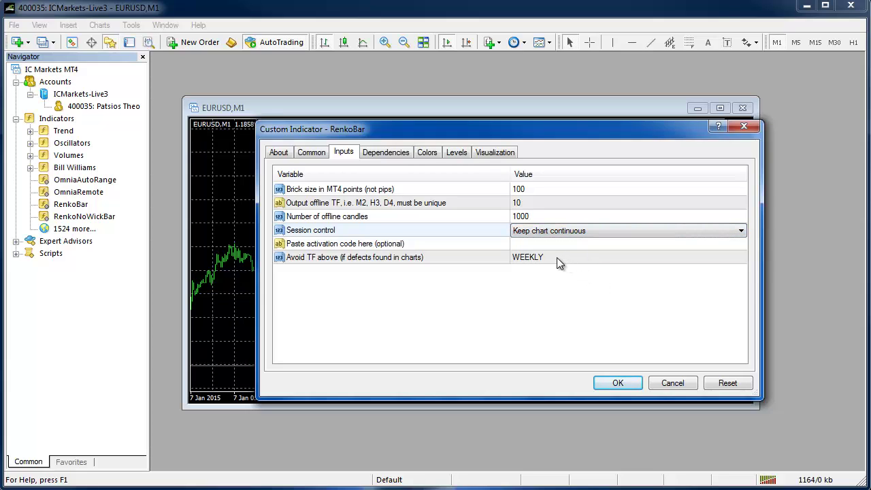
{"action": "left_click", "coordinate": [381, 244]}
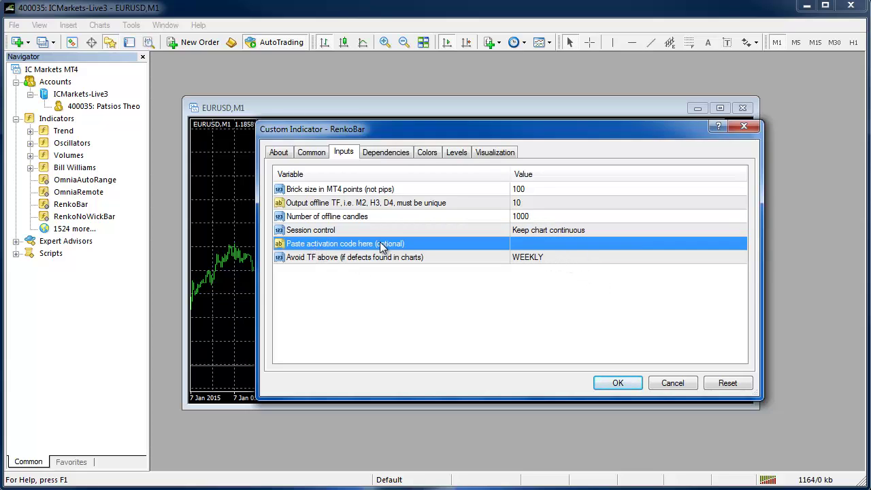
{"action": "left_click", "coordinate": [534, 243]}
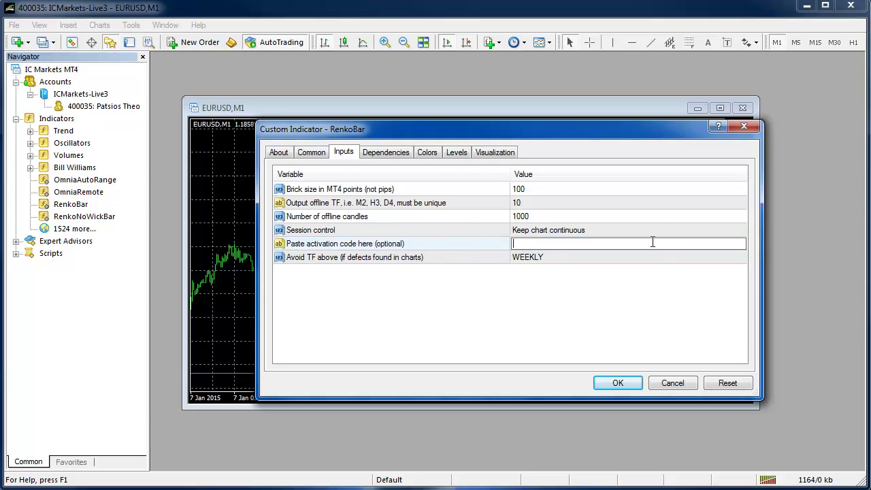
{"action": "left_click", "coordinate": [537, 294]}
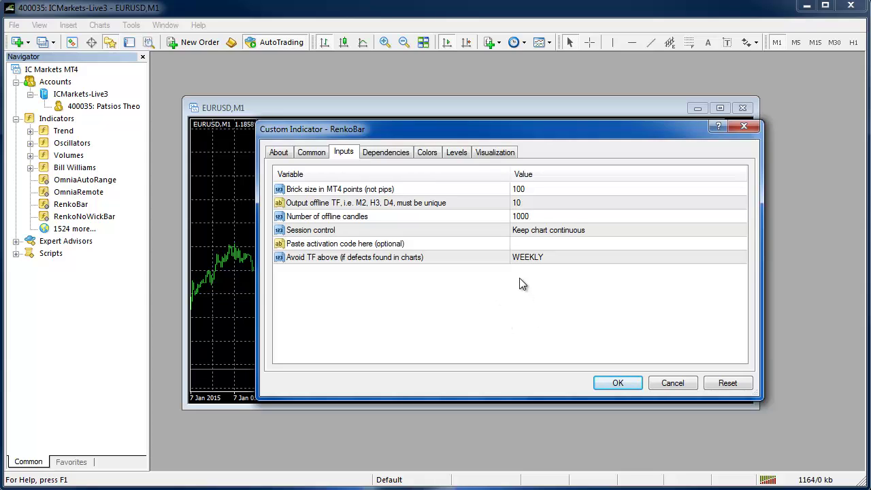
{"action": "left_click", "coordinate": [523, 244]}
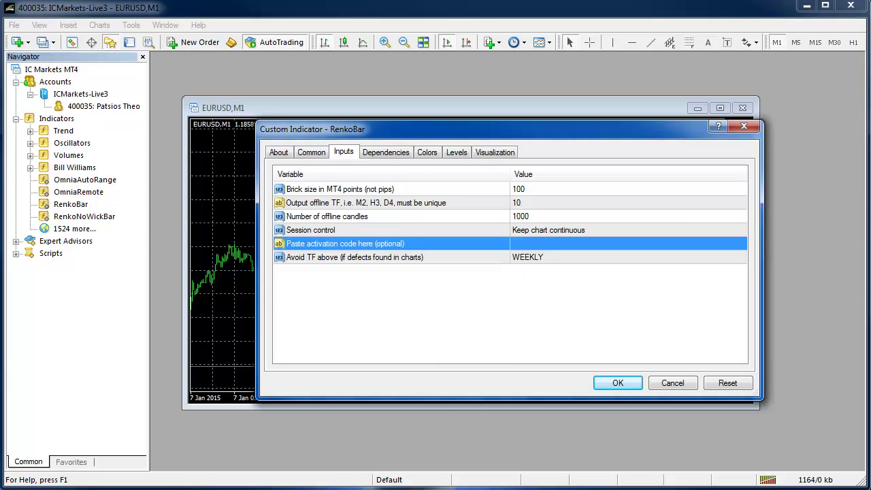
{"action": "left_click", "coordinate": [392, 466]}
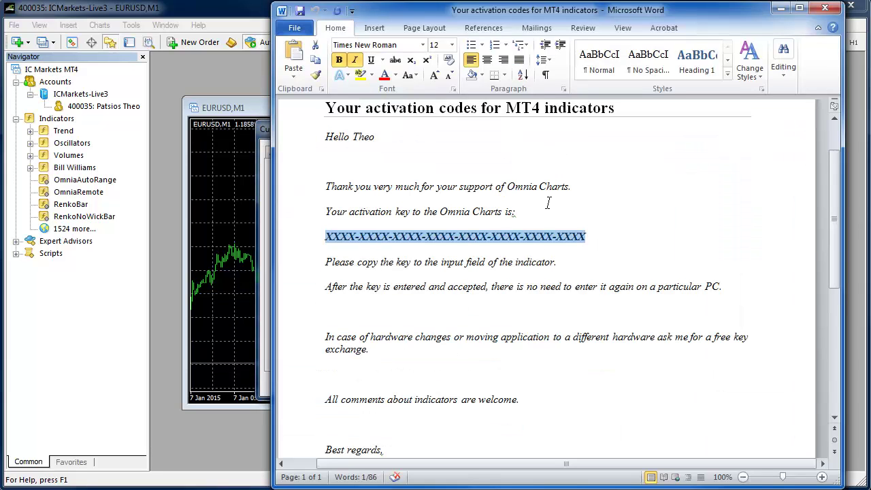
{"action": "right_click", "coordinate": [465, 241]}
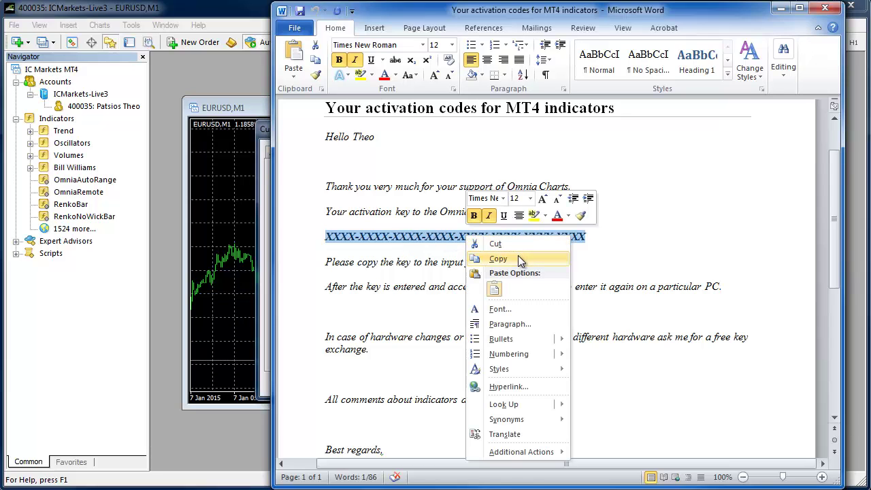
{"action": "left_click", "coordinate": [518, 259]}
{"action": "left_click", "coordinate": [780, 8]}
{"action": "left_click", "coordinate": [572, 248]}
{"action": "right_click", "coordinate": [575, 244]}
{"action": "left_click", "coordinate": [597, 252]}
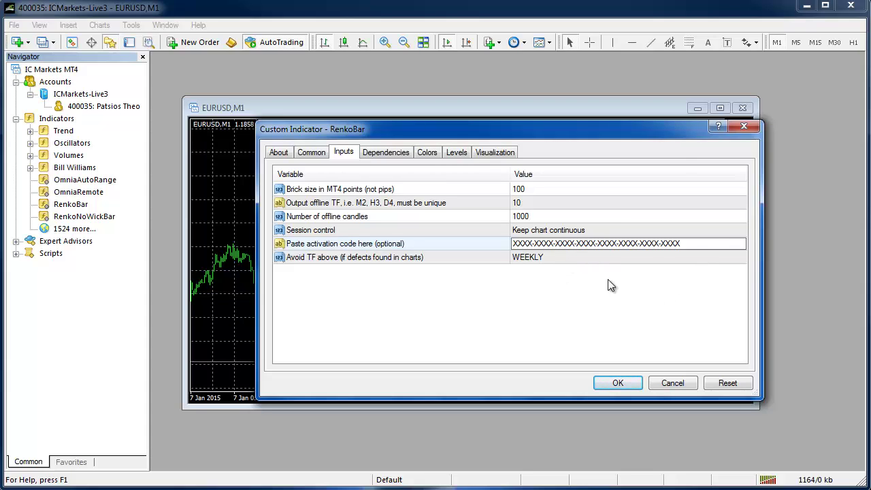
{"action": "left_click_drag", "start_coordinate": [689, 247], "coordinate": [394, 249]}
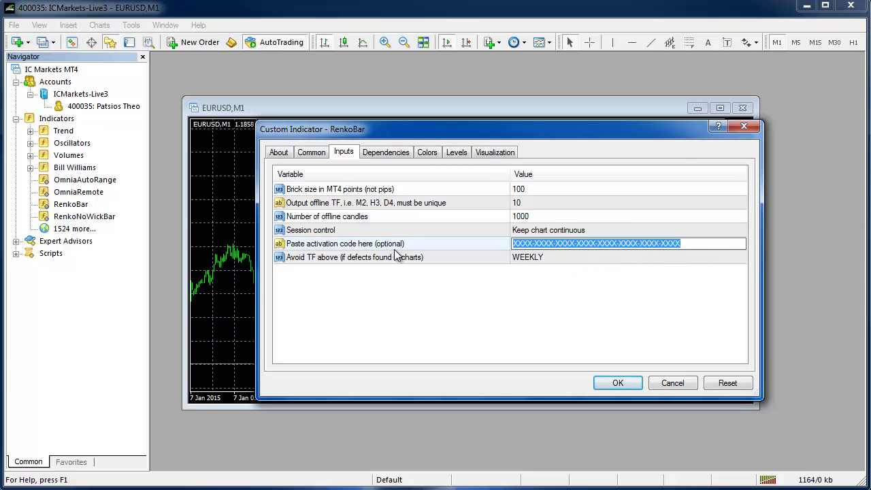
{"action": "key", "text": "Delete"}
{"action": "left_click", "coordinate": [512, 295]}
{"action": "left_click", "coordinate": [416, 263]}
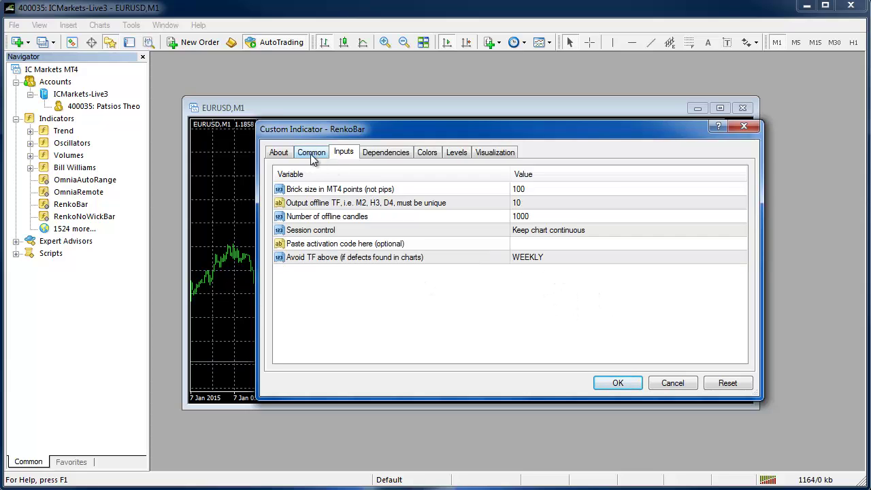
- Confirm RenkoBar's inputs with OK, then focus the EURUSD M1 chart and nudge its window up-right
{"action": "left_click", "coordinate": [616, 383]}
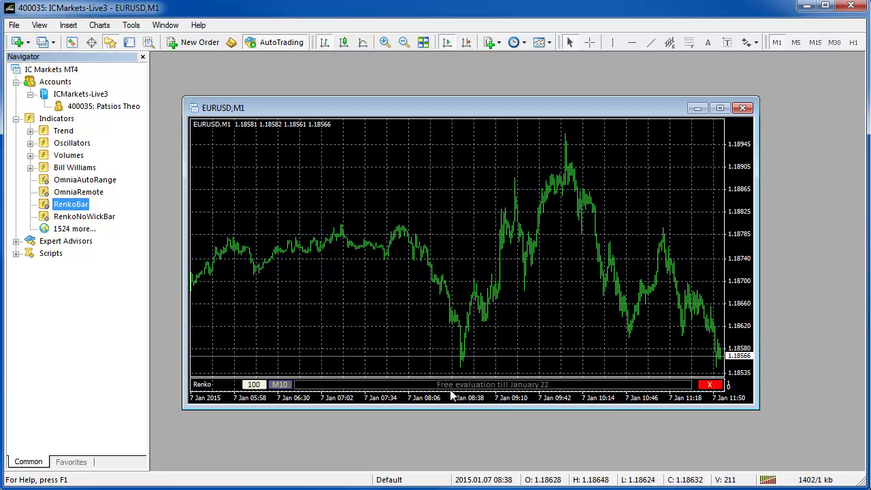
{"action": "left_click", "coordinate": [511, 294]}
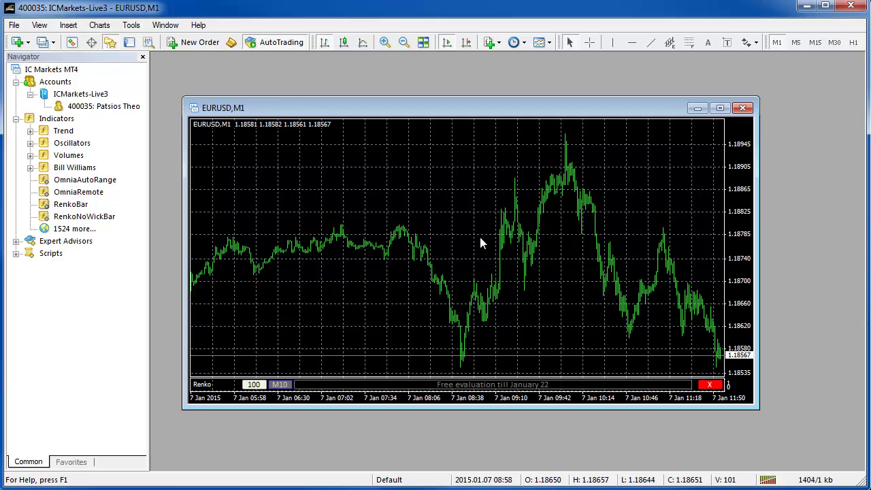
{"action": "left_click_drag", "start_coordinate": [445, 109], "coordinate": [474, 101]}
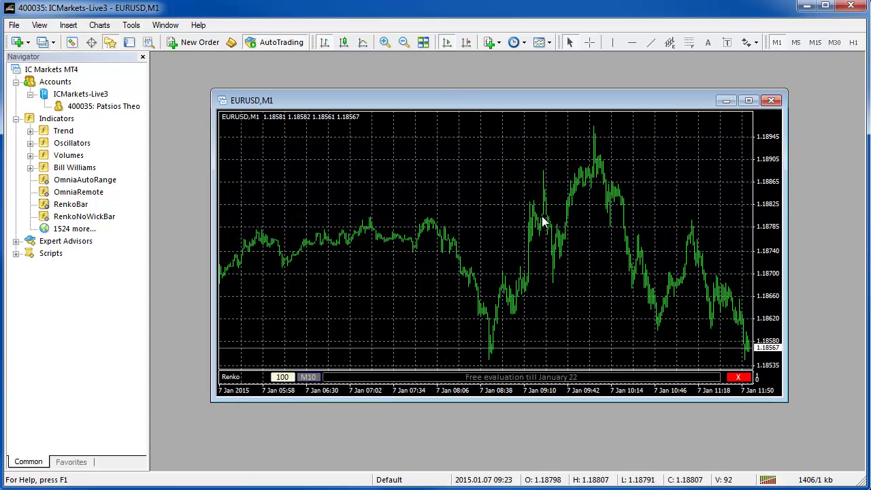
- Open the terminal's data folder and browse into MQL4\Indicators
{"action": "left_click", "coordinate": [14, 25]}
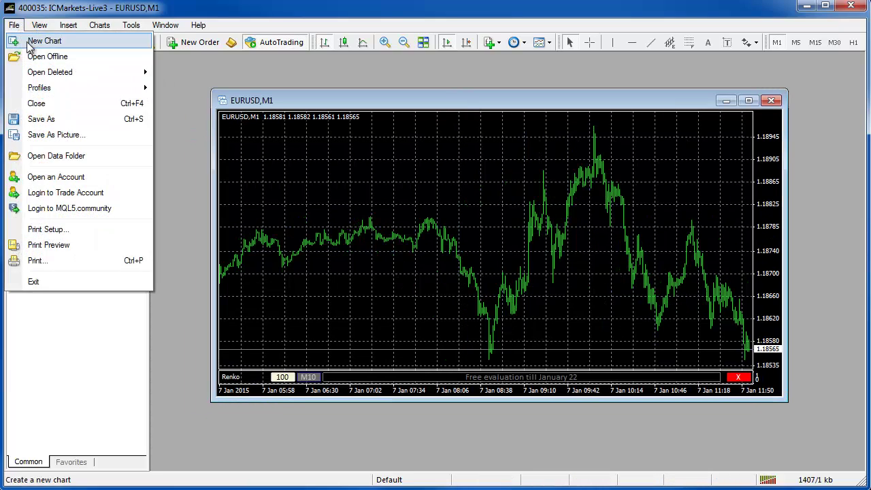
{"action": "left_click", "coordinate": [54, 155]}
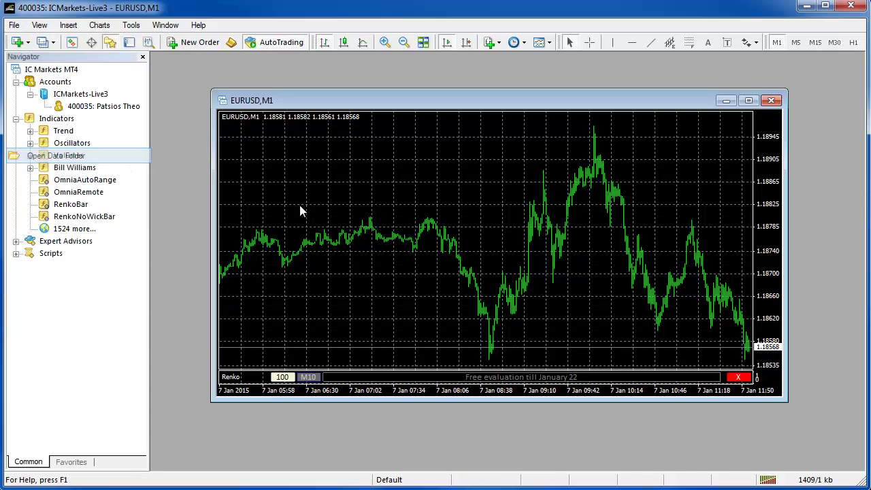
{"action": "double_click", "coordinate": [461, 227]}
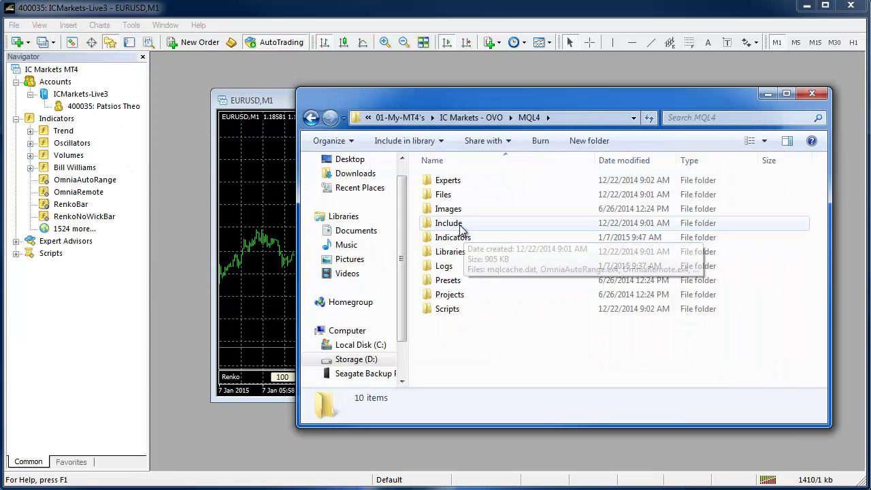
{"action": "double_click", "coordinate": [466, 238]}
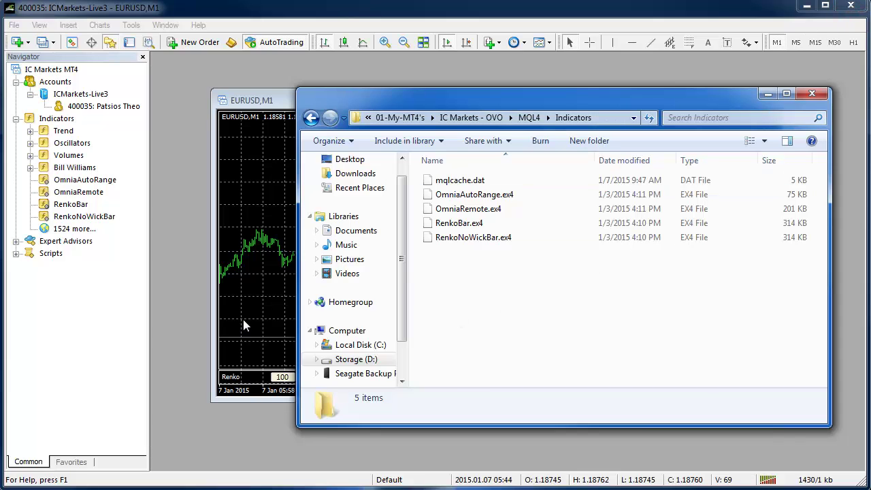
- Close MetaTrader, paste the four .ex4 files replacing all existing copies, then select terminal in the parent folder
{"action": "left_click", "coordinate": [851, 6]}
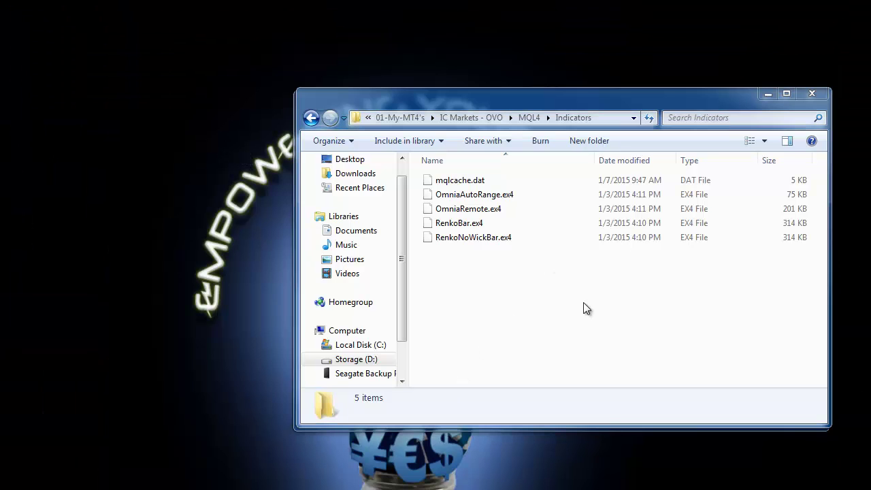
{"action": "key", "text": "ctrl+v"}
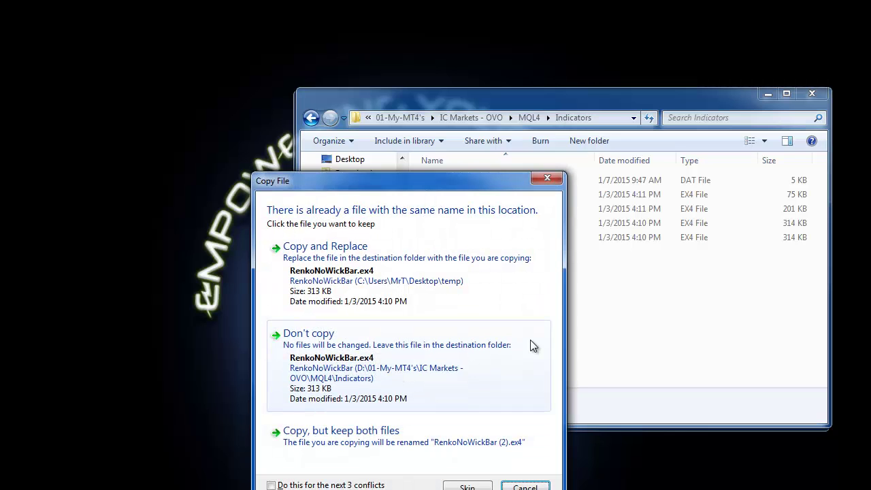
{"action": "left_click", "coordinate": [272, 485]}
{"action": "left_click_drag", "start_coordinate": [425, 190], "coordinate": [531, 120]}
{"action": "left_click", "coordinate": [455, 207]}
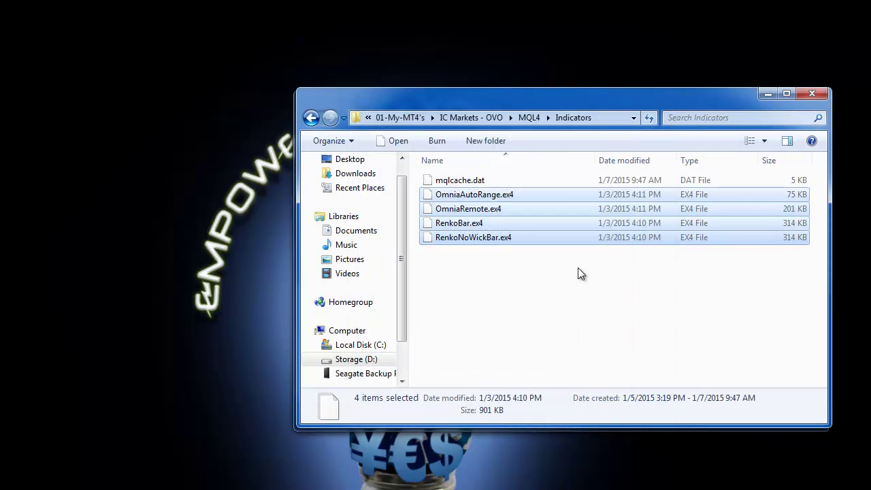
{"action": "left_click", "coordinate": [582, 346]}
{"action": "left_click", "coordinate": [477, 122]}
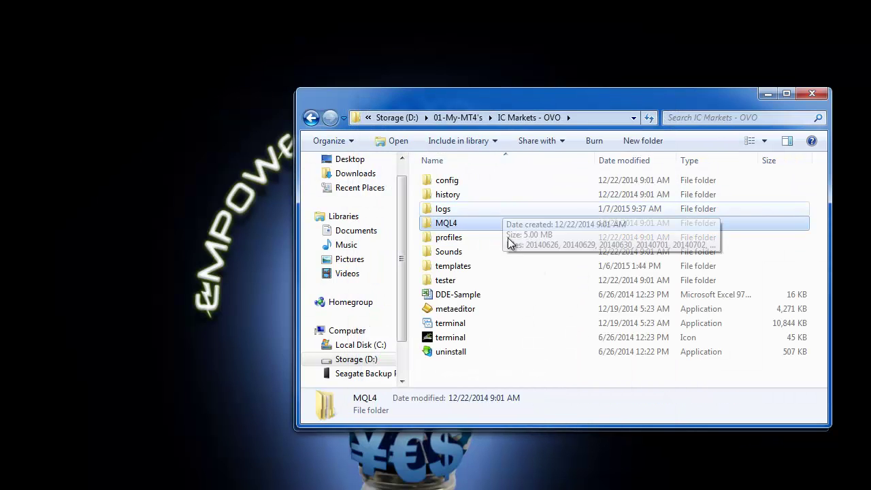
{"action": "left_click", "coordinate": [448, 324]}
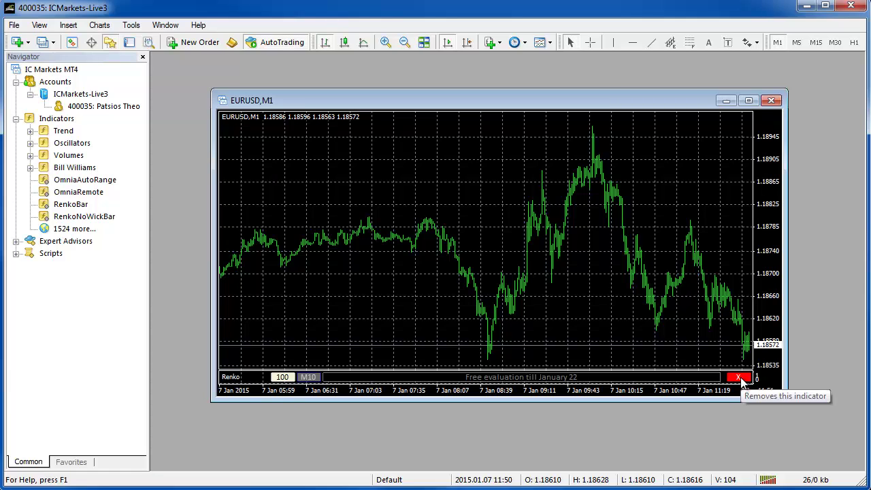
- Check the chart's Indicators List to confirm RenkoBar is still attached
{"action": "right_click", "coordinate": [431, 180]}
{"action": "left_click", "coordinate": [459, 204]}
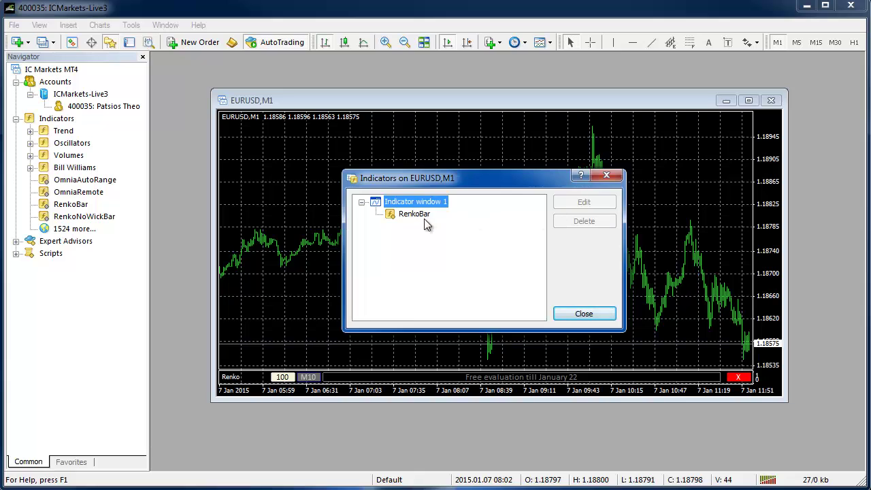
{"action": "left_click", "coordinate": [418, 215]}
{"action": "left_click", "coordinate": [606, 176]}
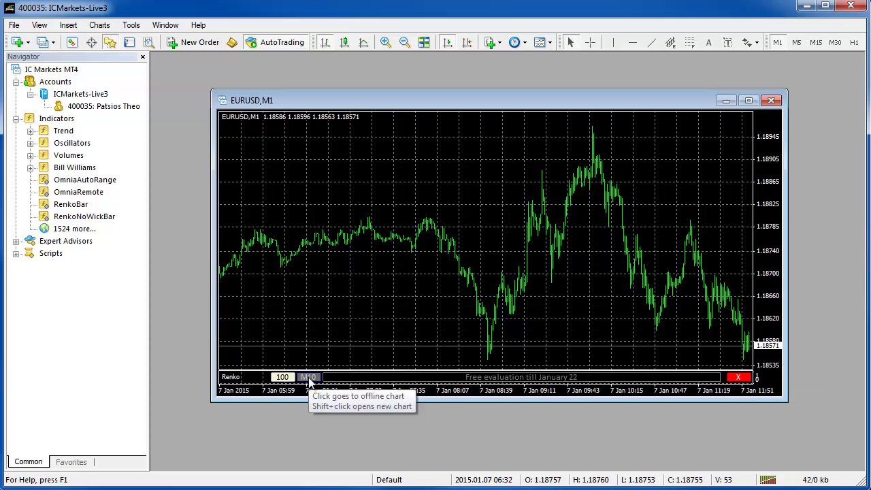
- Change the Renko panel's brick size from 200 back to 100
{"action": "left_click", "coordinate": [284, 377]}
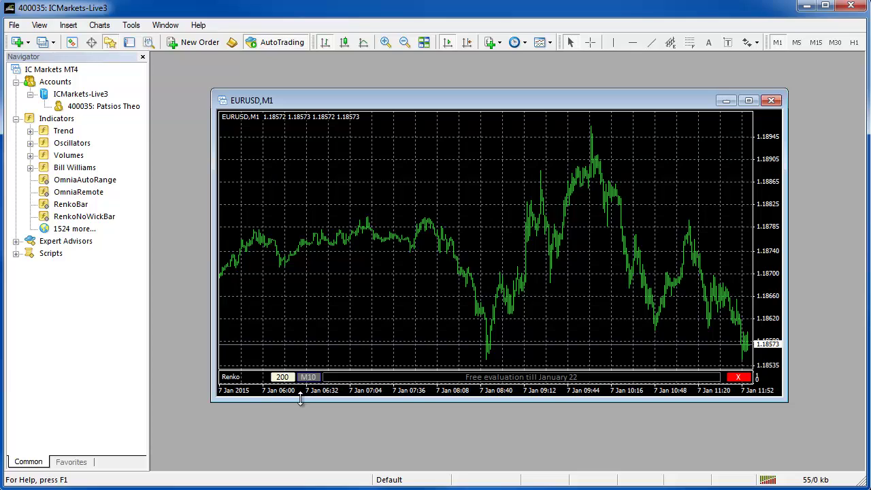
{"action": "left_click", "coordinate": [283, 377]}
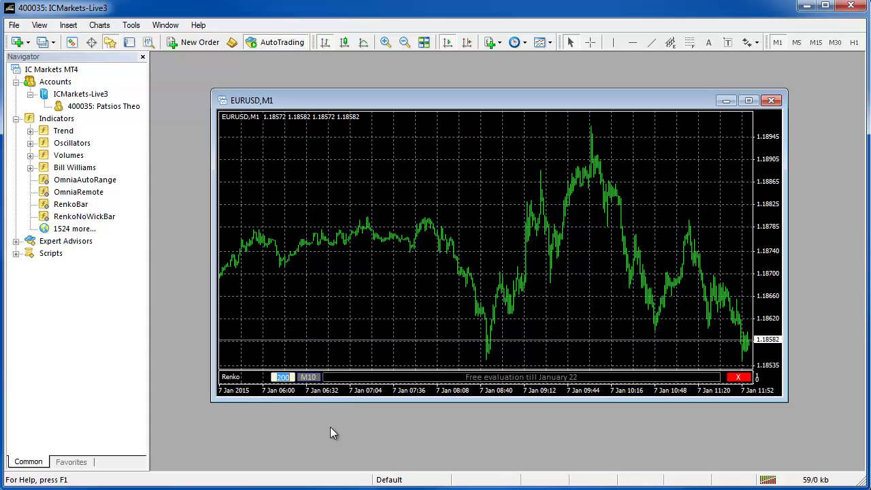
{"action": "type", "text": "100"}
{"action": "key", "text": "Return"}
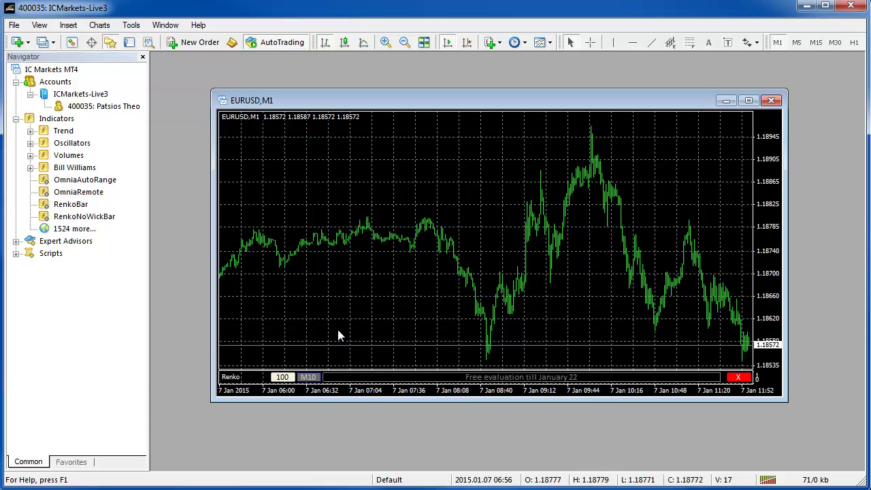
- Open the offline M10 Renko chart from the panel and apply the saved template to it
{"action": "left_click", "coordinate": [309, 376]}
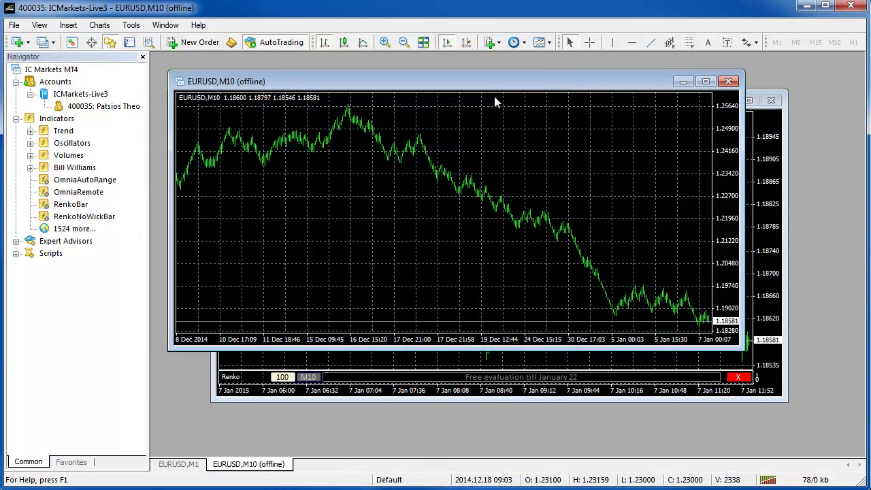
{"action": "left_click", "coordinate": [542, 42]}
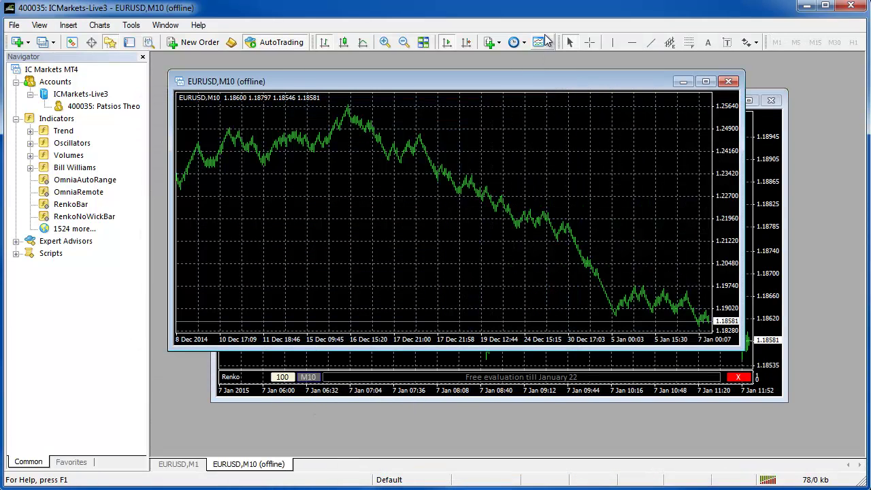
{"action": "left_click", "coordinate": [564, 108]}
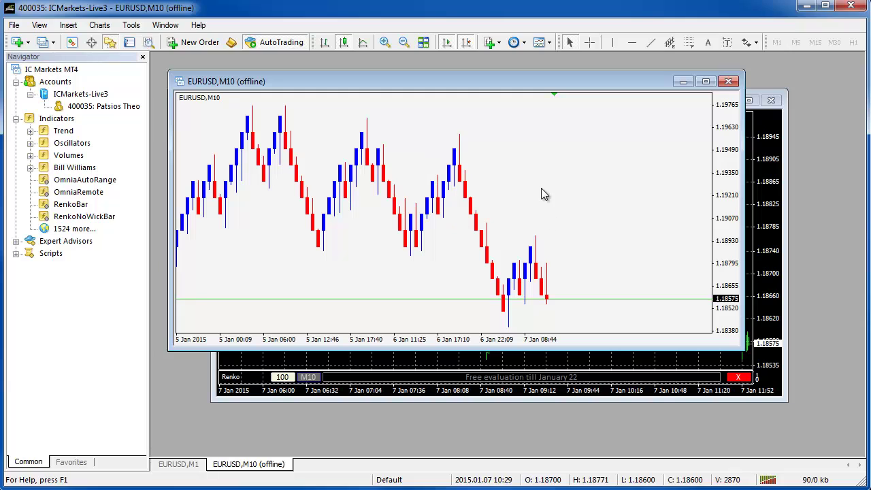
- Switch between the M1 and M10 charts and reapply the saved template to the M10 chart
{"action": "left_click", "coordinate": [540, 45]}
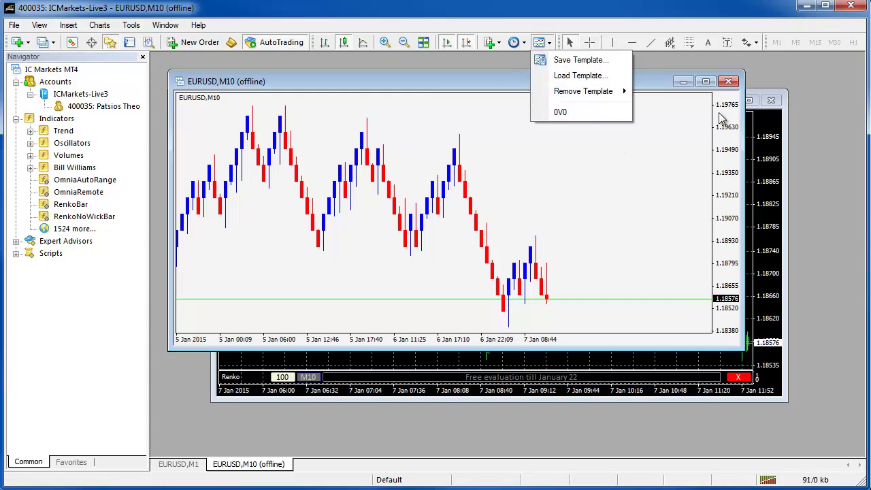
{"action": "left_click", "coordinate": [669, 140]}
{"action": "left_click", "coordinate": [749, 224]}
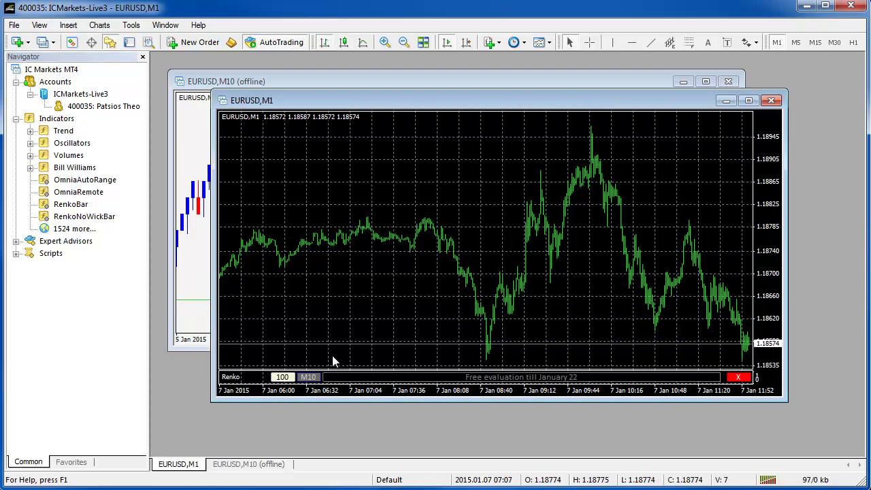
{"action": "left_click", "coordinate": [307, 378]}
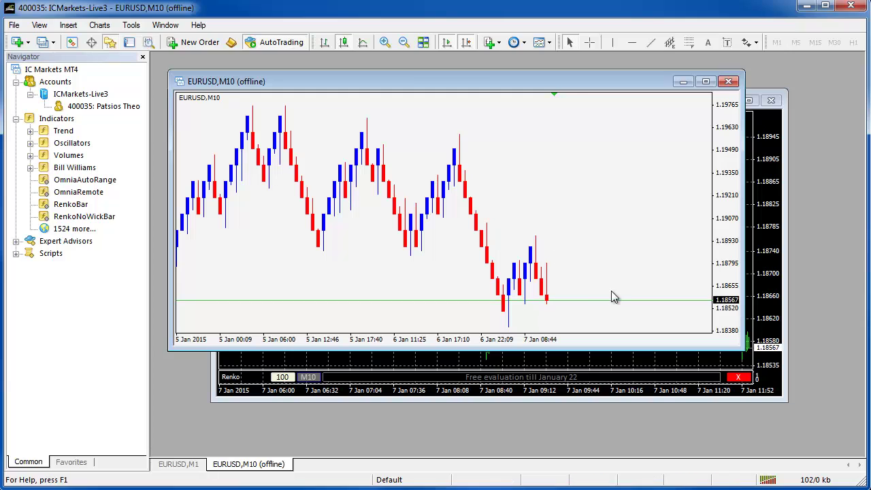
{"action": "left_click", "coordinate": [539, 42]}
{"action": "left_click", "coordinate": [542, 112]}
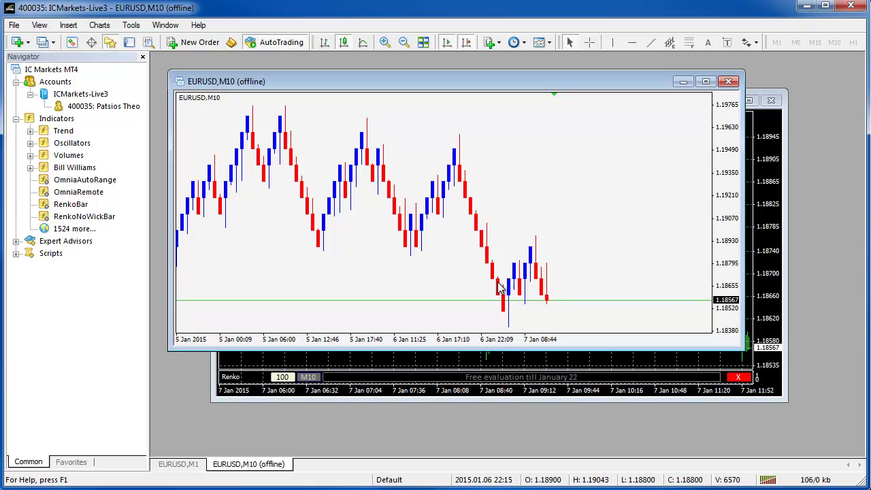
- Attach RenkoNoWickBar to the EURUSD M1 chart with output offline timeframe 11
{"action": "left_click", "coordinate": [505, 366]}
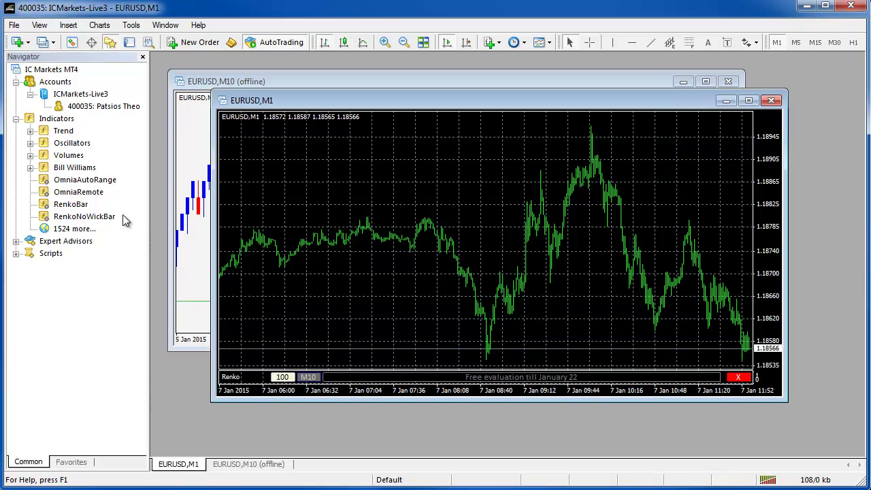
{"action": "left_click", "coordinate": [70, 219]}
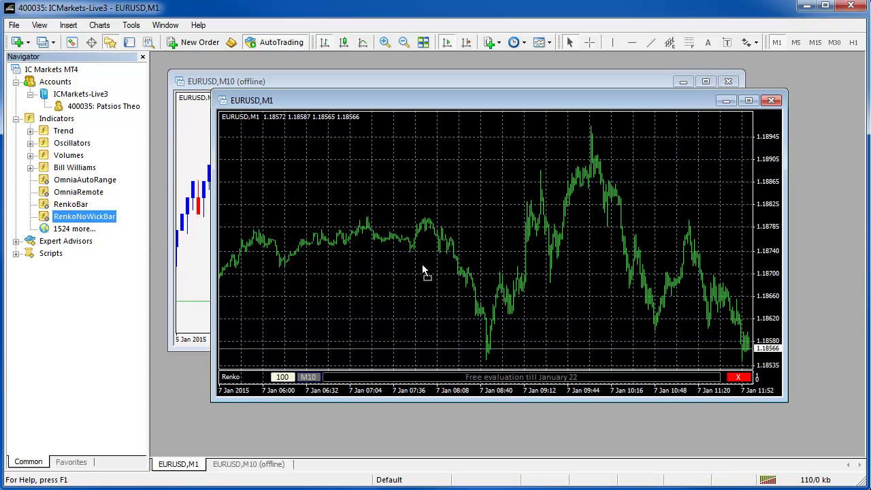
{"action": "left_click_drag", "start_coordinate": [423, 266], "coordinate": [423, 266]}
{"action": "left_click", "coordinate": [536, 205]}
{"action": "left_click", "coordinate": [536, 206]}
{"action": "type", "text": "11"}
{"action": "left_click", "coordinate": [536, 216]}
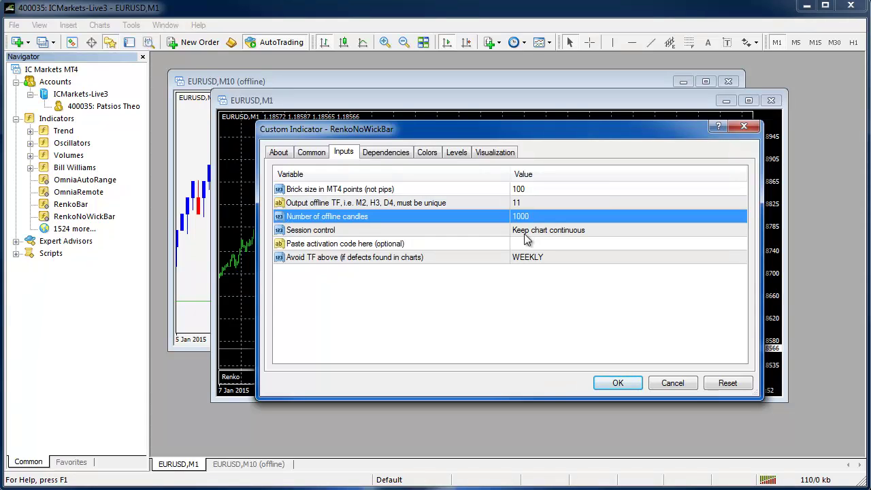
{"action": "left_click", "coordinate": [617, 384]}
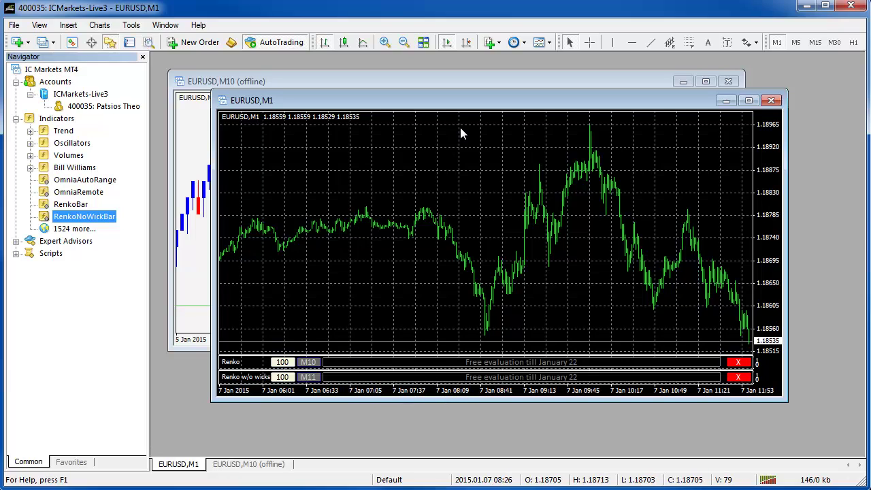
{"action": "left_click", "coordinate": [506, 316]}
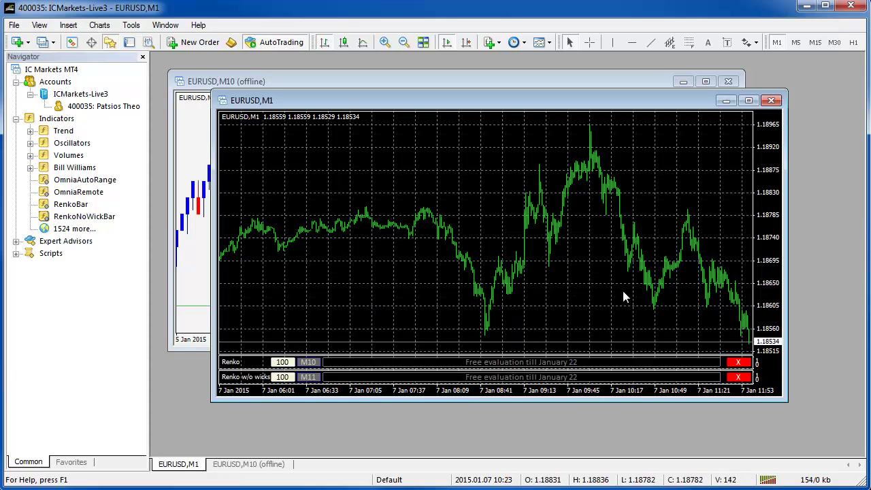
- Open the offline EURUSD M11 chart, apply the saved template and enlarge its window
{"action": "left_click", "coordinate": [353, 362]}
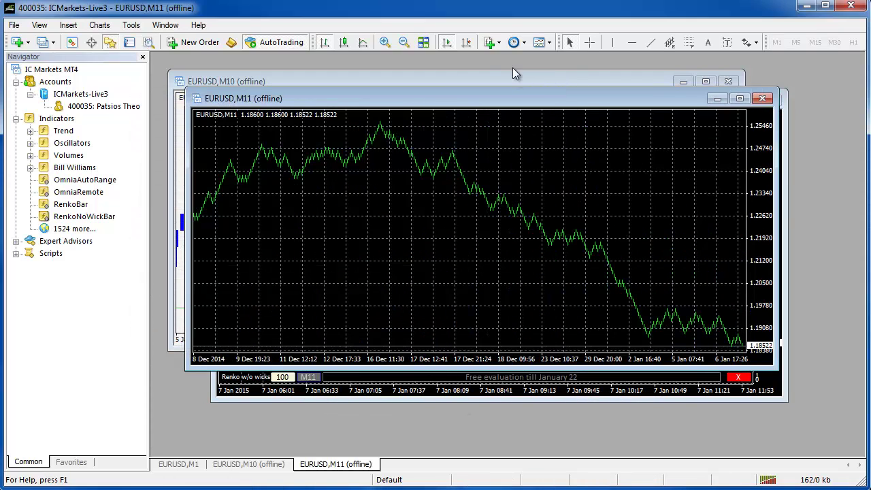
{"action": "left_click", "coordinate": [535, 44]}
{"action": "left_click", "coordinate": [558, 111]}
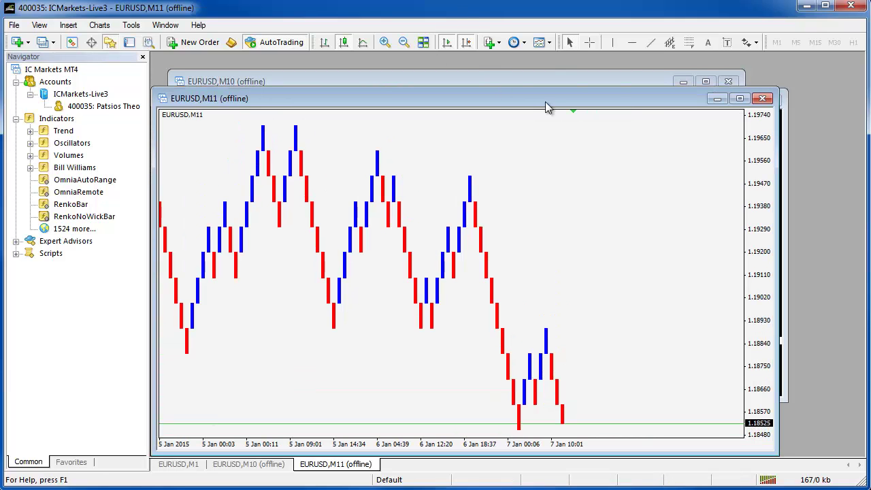
{"action": "left_click_drag", "start_coordinate": [781, 90], "coordinate": [859, 202]}
- Resize the EURUSD M10 offline chart window wider and shorter
{"action": "left_click", "coordinate": [640, 141]}
{"action": "left_click", "coordinate": [642, 79]}
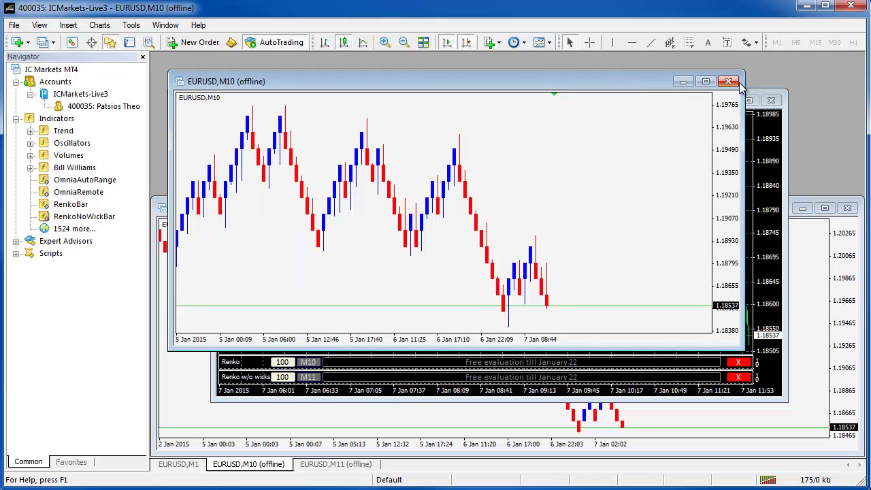
{"action": "left_click_drag", "start_coordinate": [742, 75], "coordinate": [863, 59]}
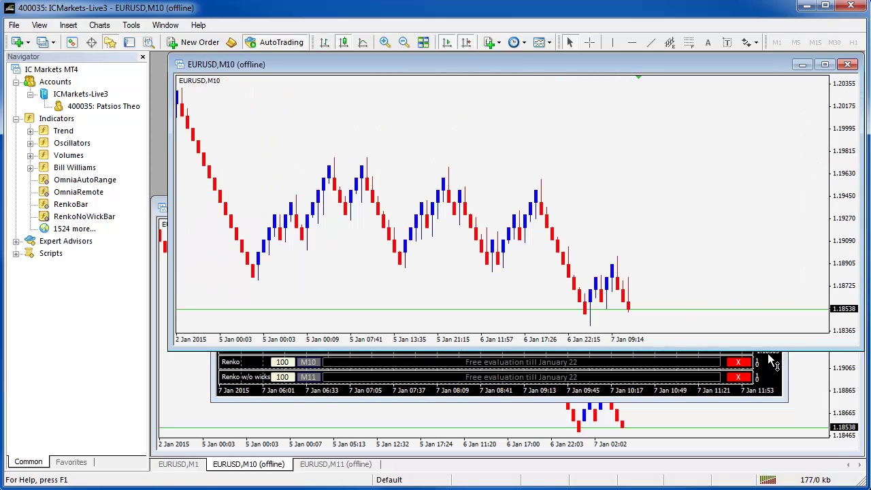
{"action": "left_click_drag", "start_coordinate": [772, 350], "coordinate": [759, 263]}
{"action": "left_click", "coordinate": [814, 303]}
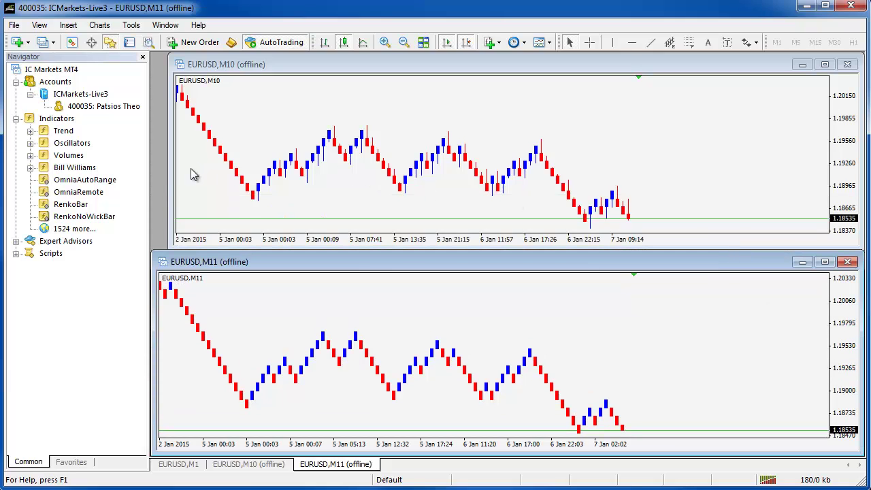
{"action": "left_click_drag", "start_coordinate": [169, 181], "coordinate": [155, 183]}
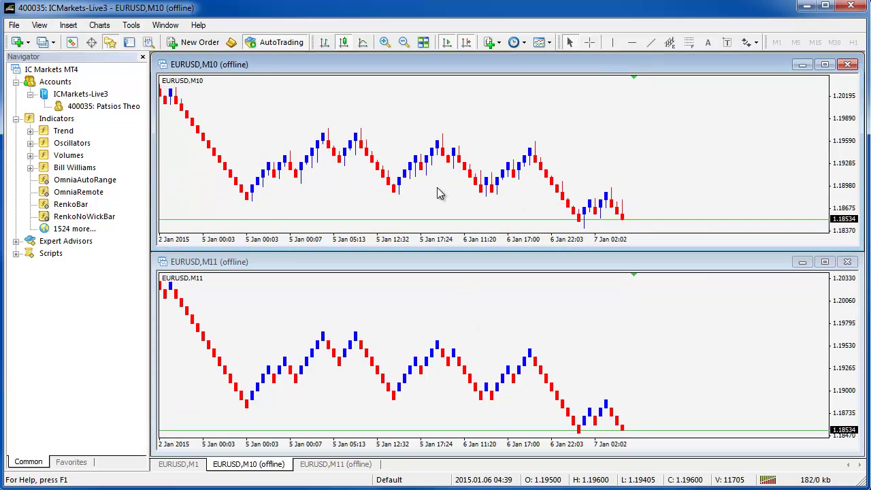
- Close the EURUSD M11 offline chart, leaving the M1 chart in front
{"action": "left_click", "coordinate": [420, 410]}
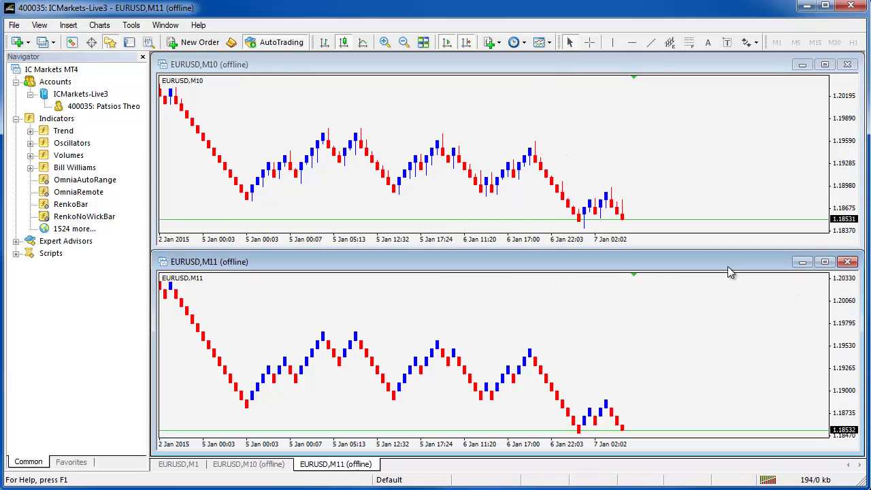
{"action": "left_click", "coordinate": [848, 262]}
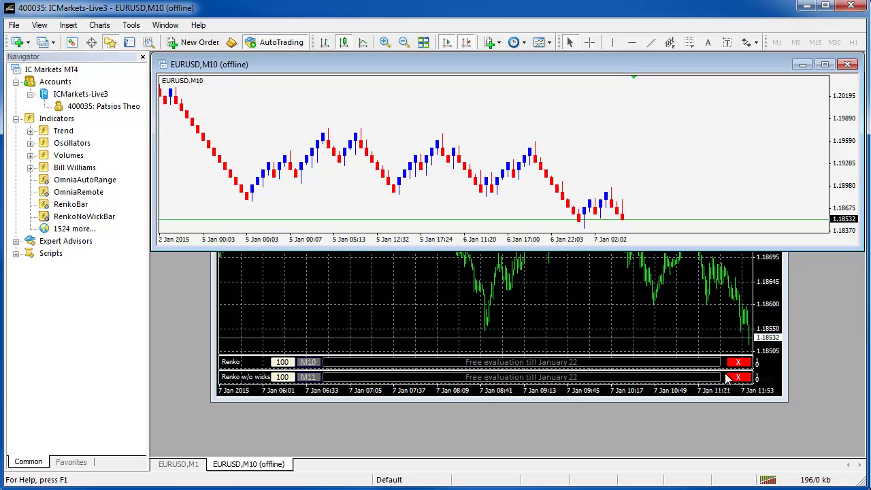
{"action": "left_click", "coordinate": [688, 402]}
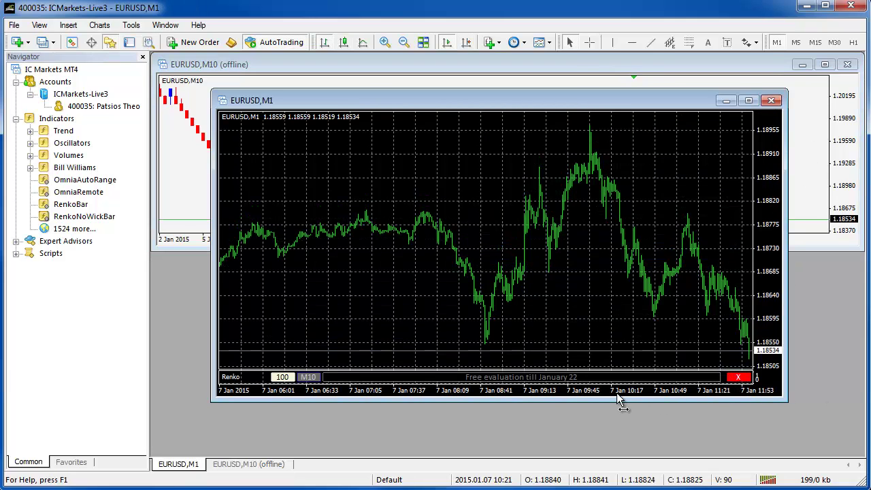
- Maximize the EURUSD M10 chart and attach OmniaRemote with its default inputs
{"action": "left_click", "coordinate": [576, 63]}
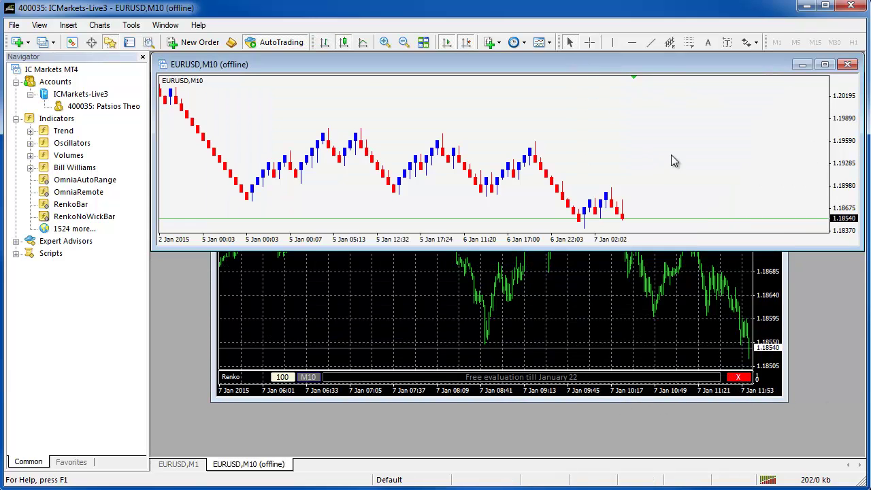
{"action": "double_click", "coordinate": [669, 63]}
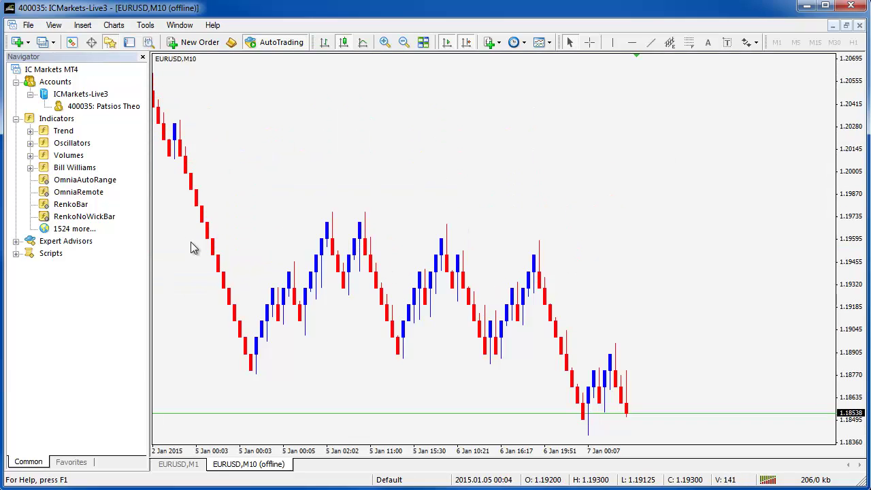
{"action": "left_click_drag", "start_coordinate": [79, 194], "coordinate": [361, 218]}
{"action": "left_click", "coordinate": [533, 193]}
{"action": "left_click", "coordinate": [538, 203]}
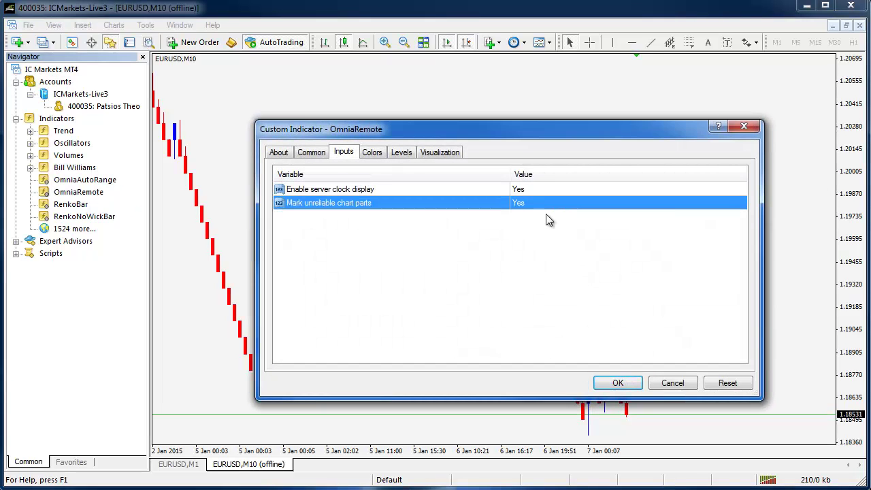
{"action": "left_click", "coordinate": [393, 191]}
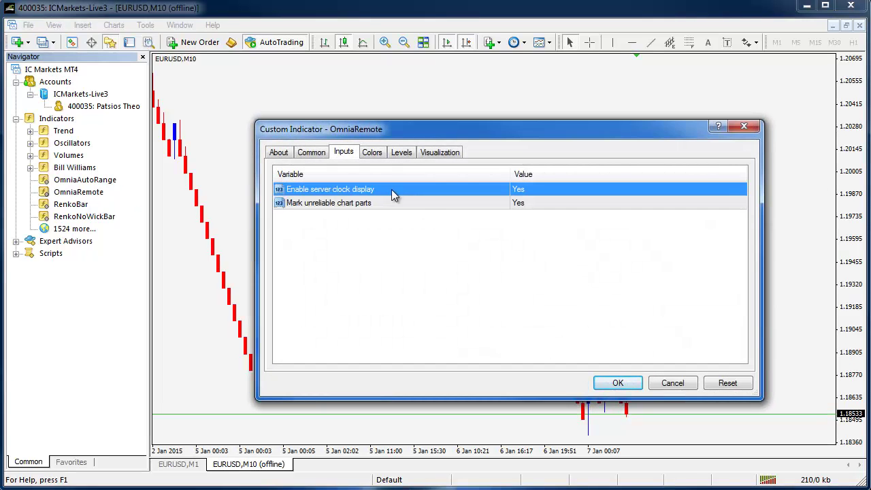
{"action": "left_click", "coordinate": [524, 204]}
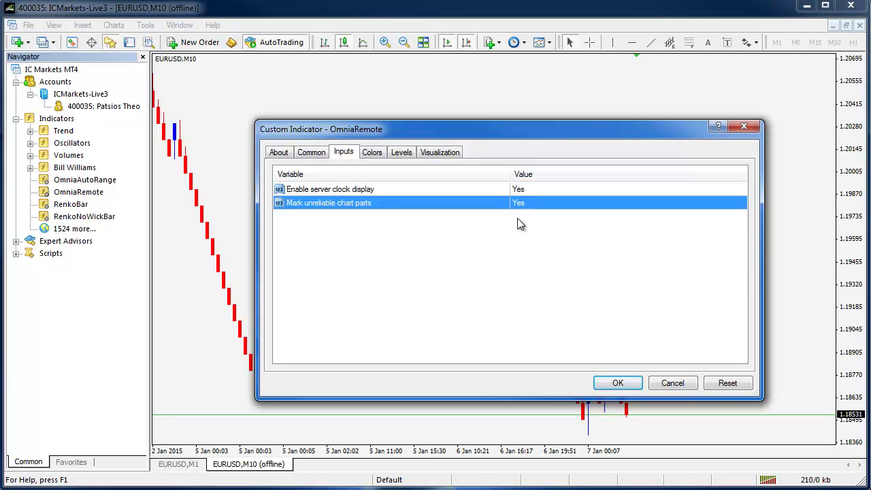
{"action": "left_click", "coordinate": [618, 384]}
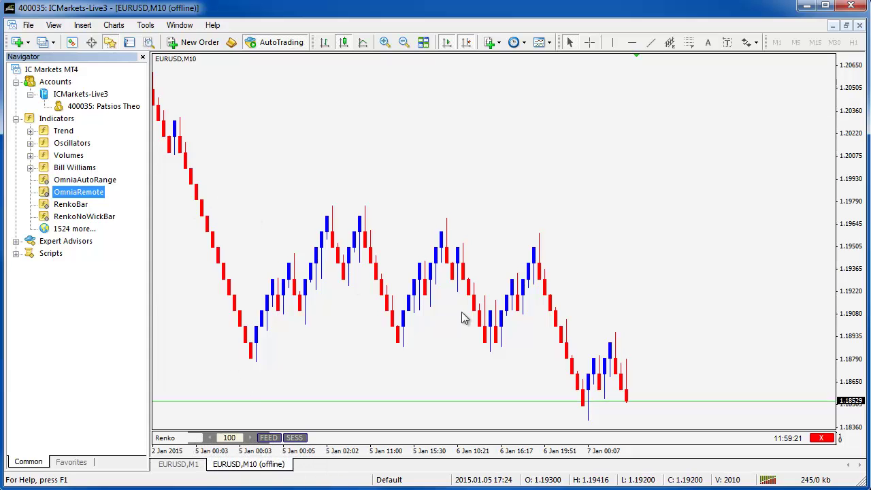
- Edit OmniaRemote from the Indicators List, setting Mark unreliable chart parts to No
{"action": "left_click", "coordinate": [514, 326]}
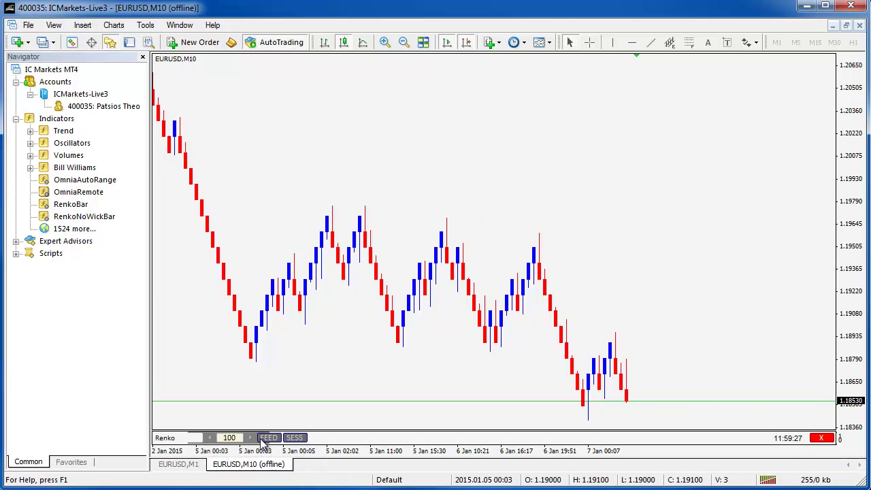
{"action": "right_click", "coordinate": [521, 253]}
{"action": "left_click", "coordinate": [538, 266]}
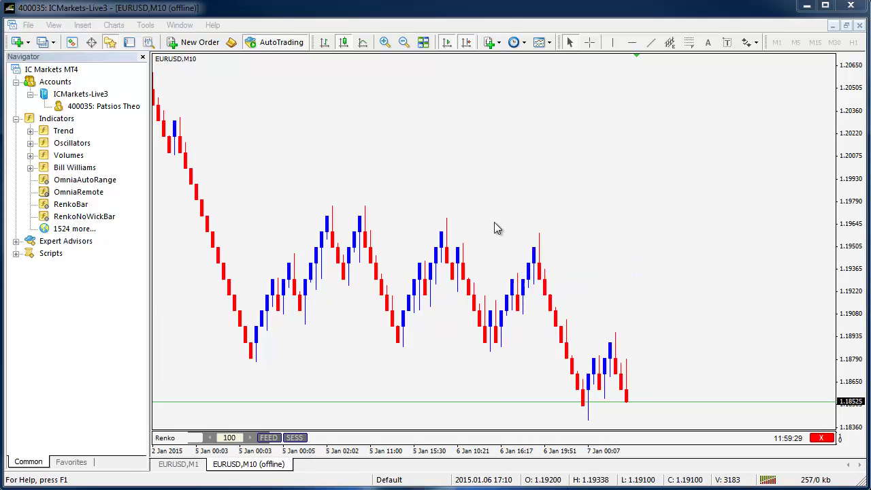
{"action": "left_click", "coordinate": [442, 216]}
{"action": "left_click", "coordinate": [584, 202]}
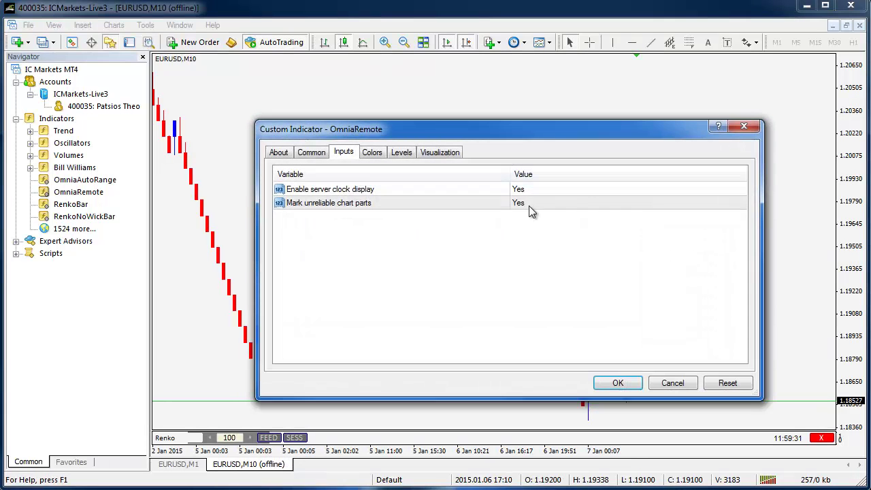
{"action": "left_click", "coordinate": [528, 205]}
{"action": "left_click", "coordinate": [529, 206]}
{"action": "left_click", "coordinate": [530, 222]}
{"action": "left_click", "coordinate": [632, 386]}
{"action": "left_click", "coordinate": [584, 314]}
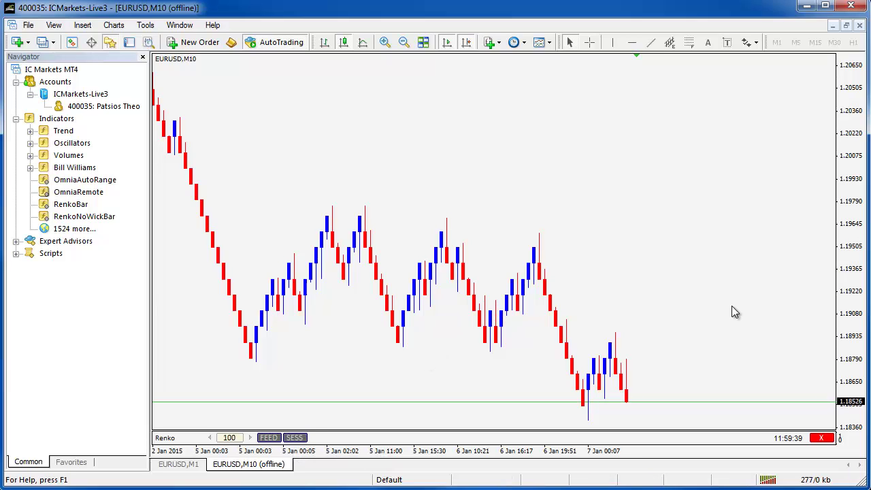
{"action": "left_click", "coordinate": [274, 440]}
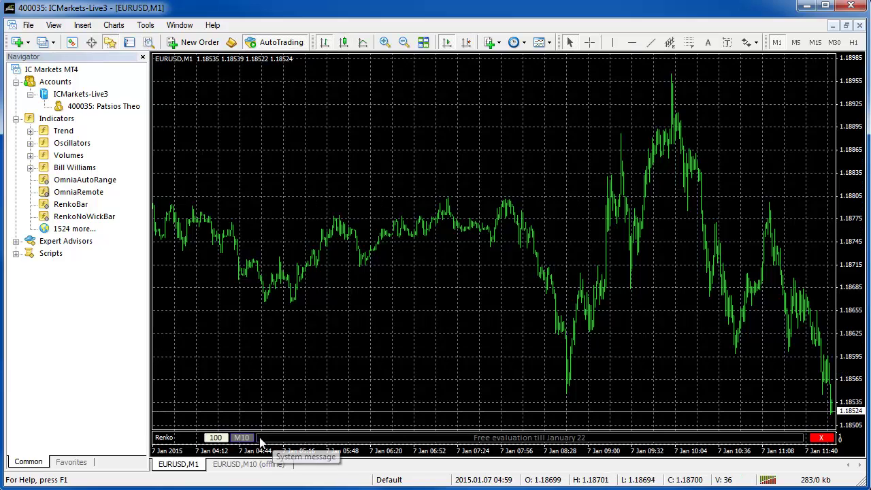
{"action": "left_click", "coordinate": [245, 439]}
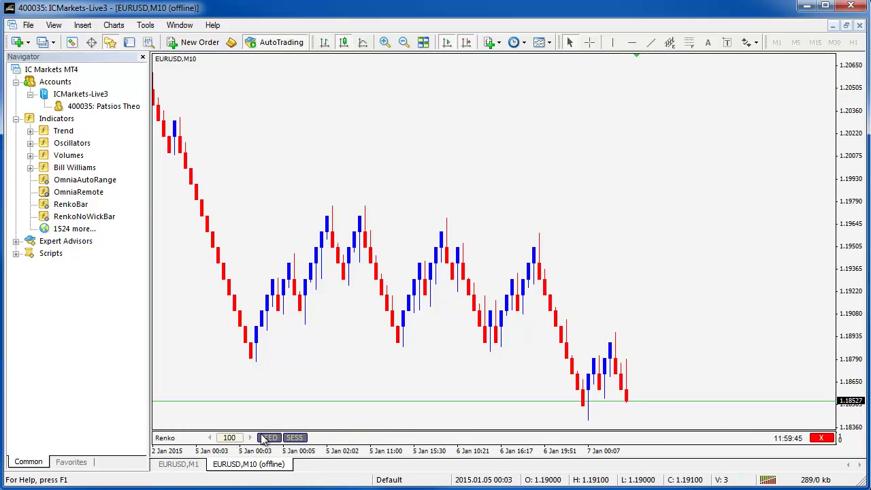
{"action": "left_click", "coordinate": [190, 465]}
{"action": "left_click", "coordinate": [239, 470]}
{"action": "left_click", "coordinate": [182, 469]}
{"action": "left_click", "coordinate": [215, 467]}
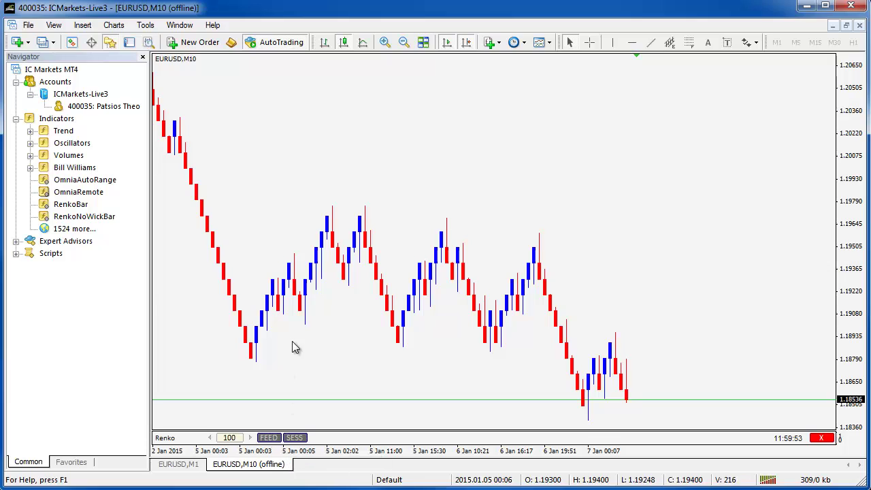
{"action": "double_click", "coordinate": [230, 438]}
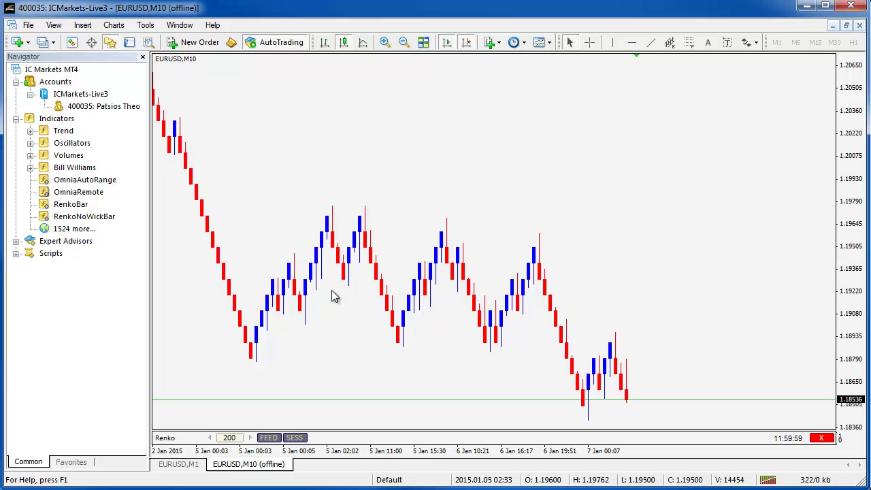
{"action": "key", "text": "Return"}
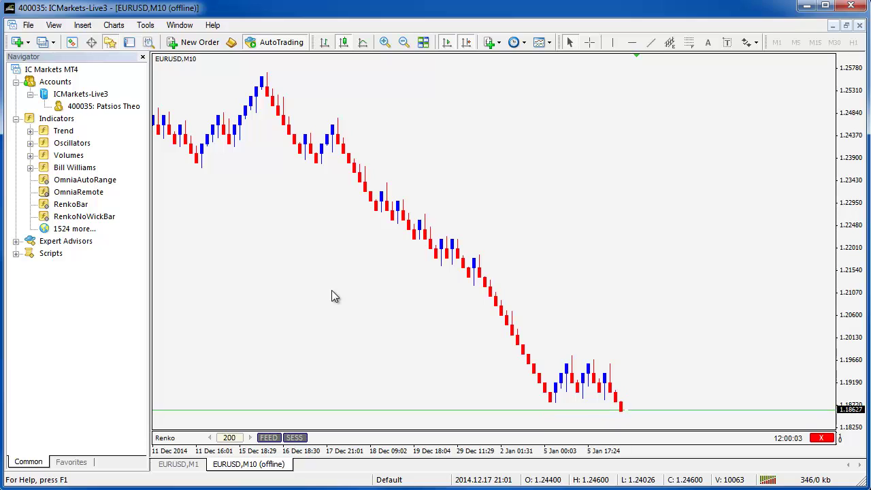
{"action": "double_click", "coordinate": [235, 439]}
{"action": "type", "text": "1"}
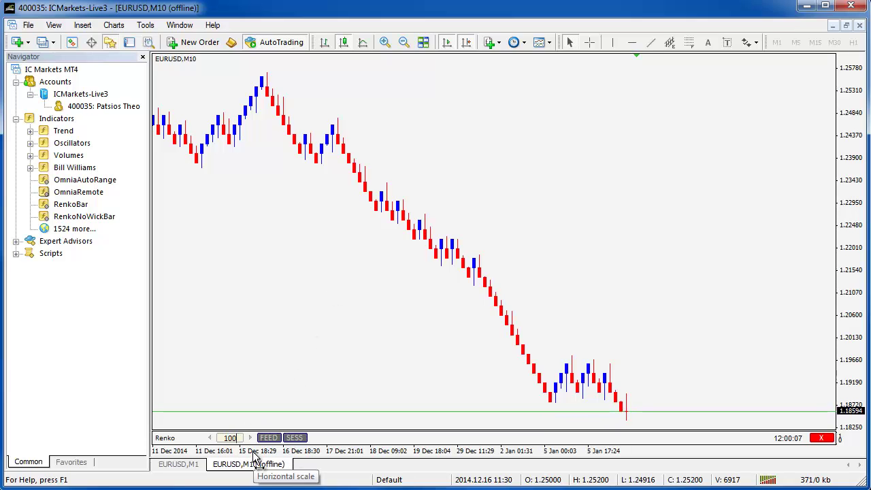
{"action": "key", "text": "Return"}
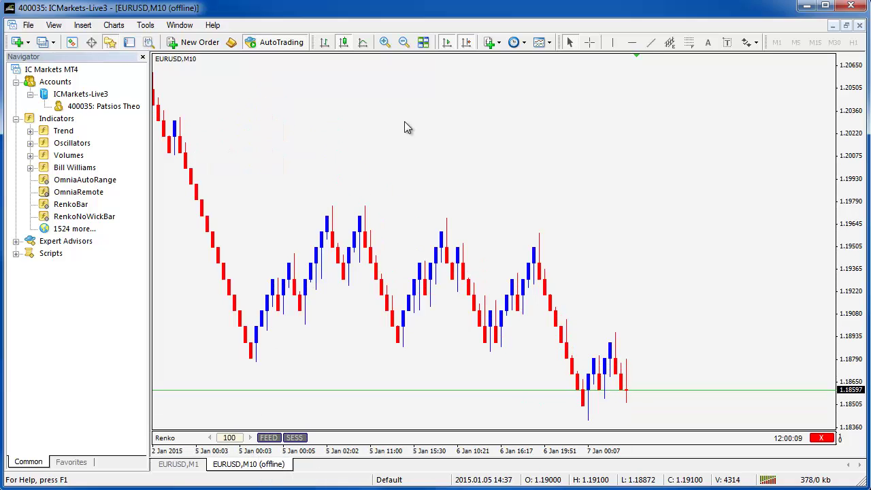
- Turn on period separators for the M10 Renko chart and enable session breaks with SESS
{"action": "right_click", "coordinate": [410, 89]}
{"action": "left_click", "coordinate": [485, 345]}
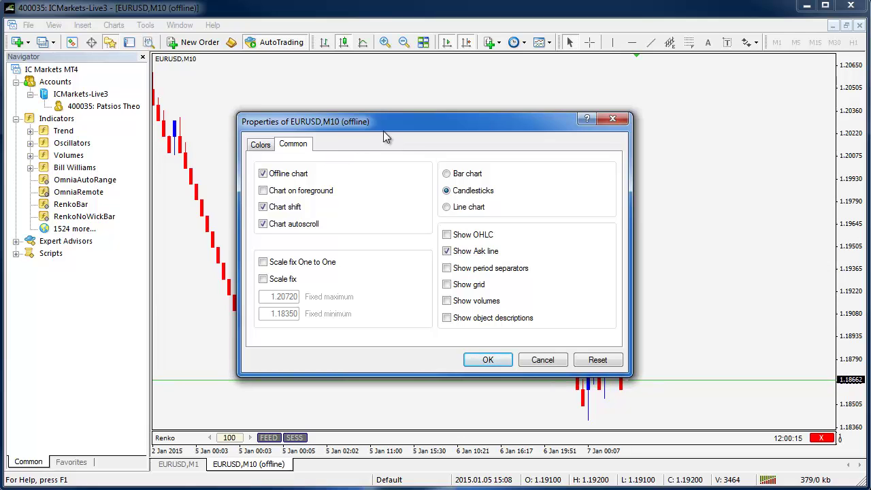
{"action": "left_click", "coordinate": [447, 269]}
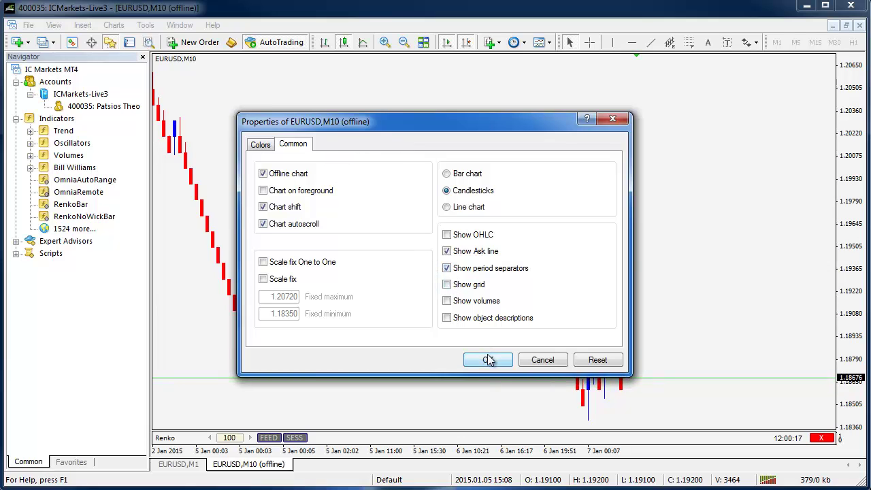
{"action": "left_click", "coordinate": [488, 359]}
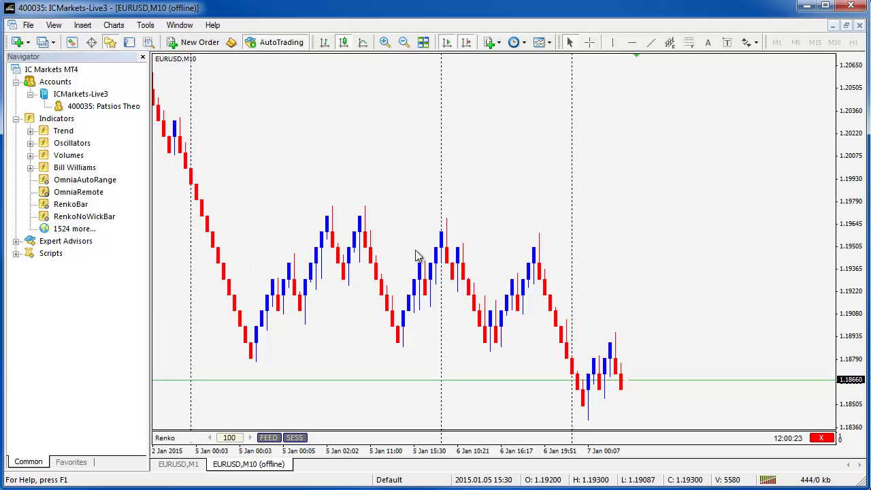
{"action": "left_click", "coordinate": [295, 438]}
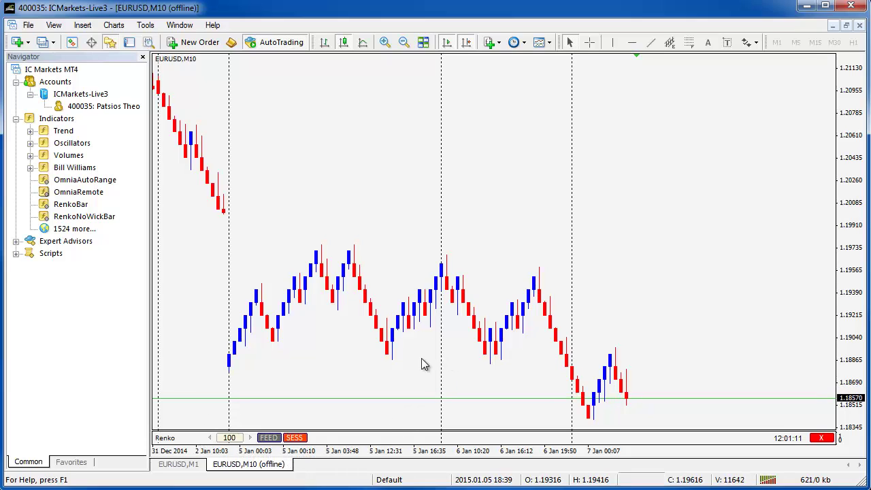
- Toggle the Renko panel's session option, leaving it switched off
{"action": "left_click", "coordinate": [296, 438]}
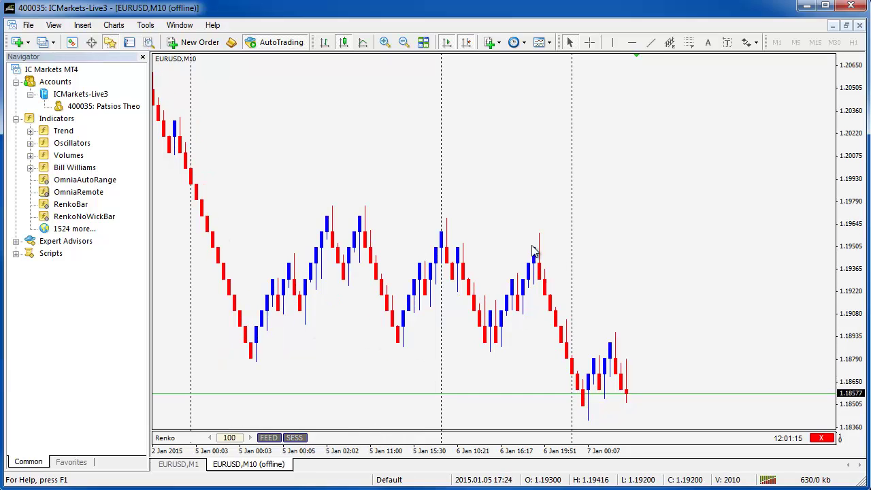
{"action": "left_click", "coordinate": [295, 438]}
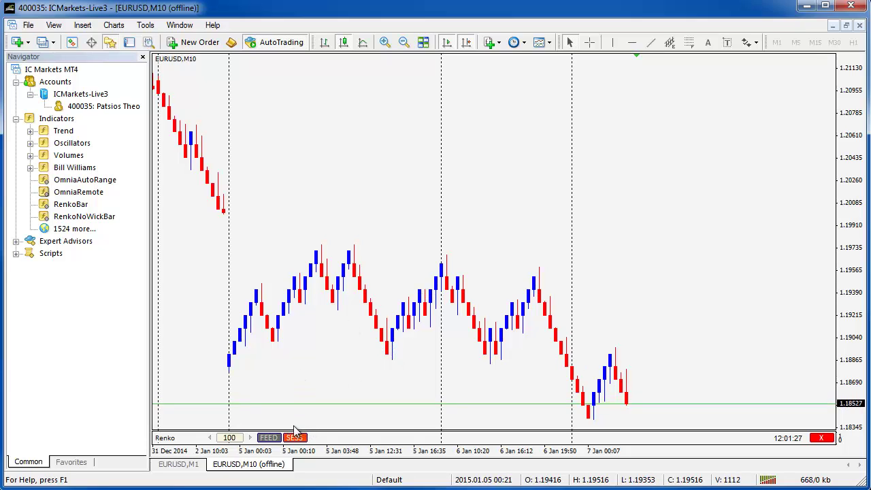
{"action": "left_click", "coordinate": [446, 42]}
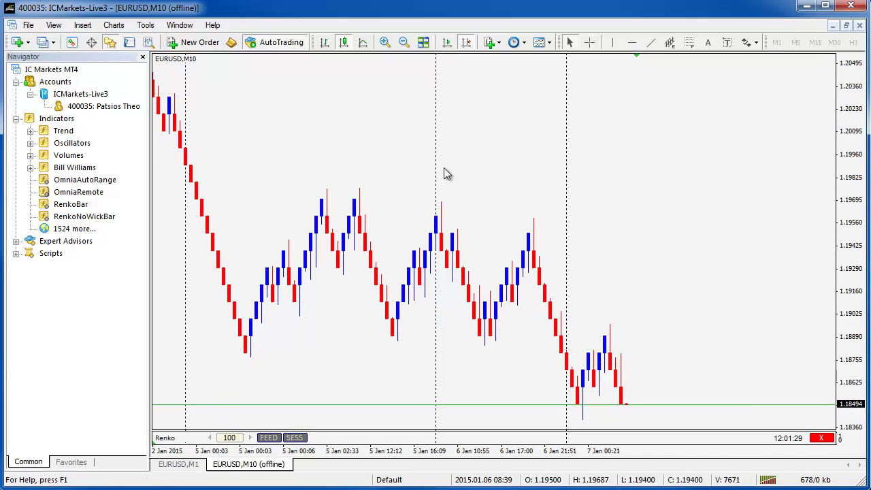
{"action": "scroll", "coordinate": [444, 167], "scroll_direction": "up", "scroll_amount": 10}
{"action": "scroll", "coordinate": [445, 168], "scroll_direction": "up", "scroll_amount": 10}
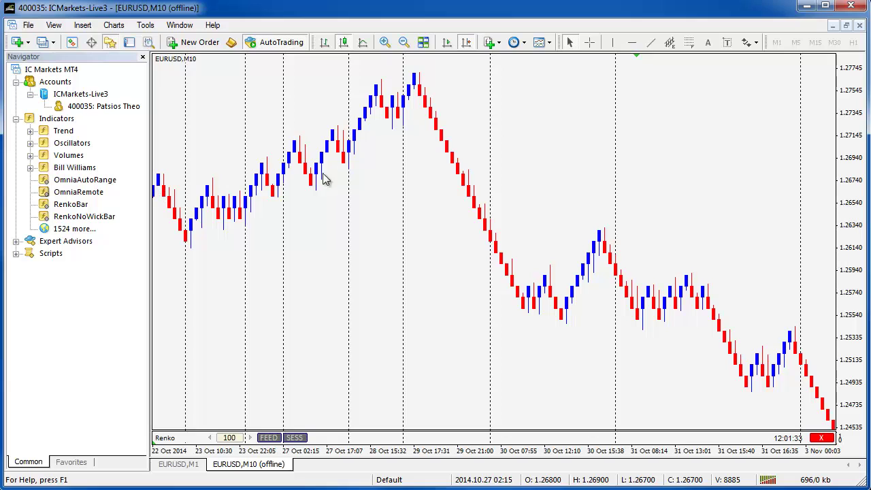
- Uncheck Show period separators in chart properties and return to the latest bars
{"action": "right_click", "coordinate": [464, 292]}
{"action": "key", "text": "F8"}
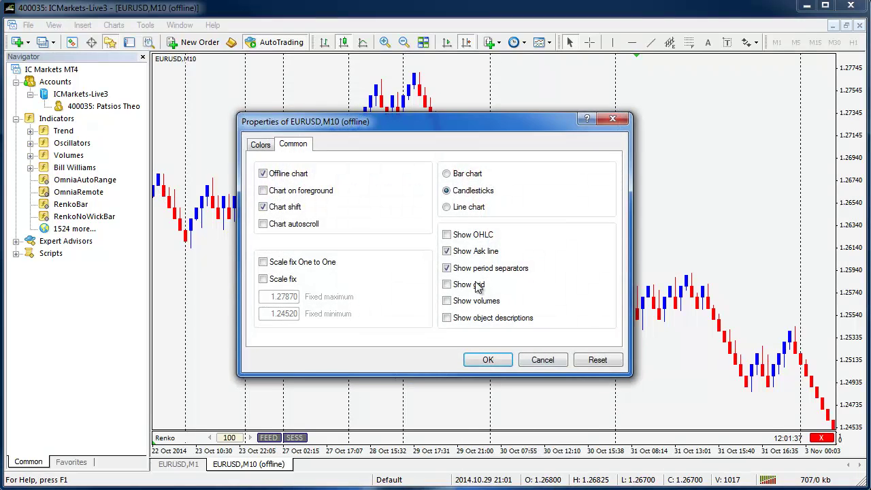
{"action": "left_click", "coordinate": [447, 268]}
{"action": "left_click", "coordinate": [482, 358]}
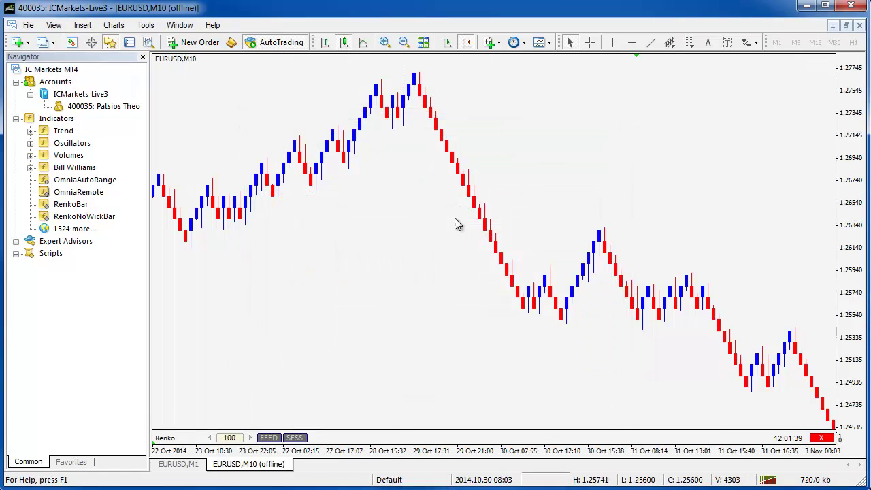
{"action": "left_click", "coordinate": [448, 42]}
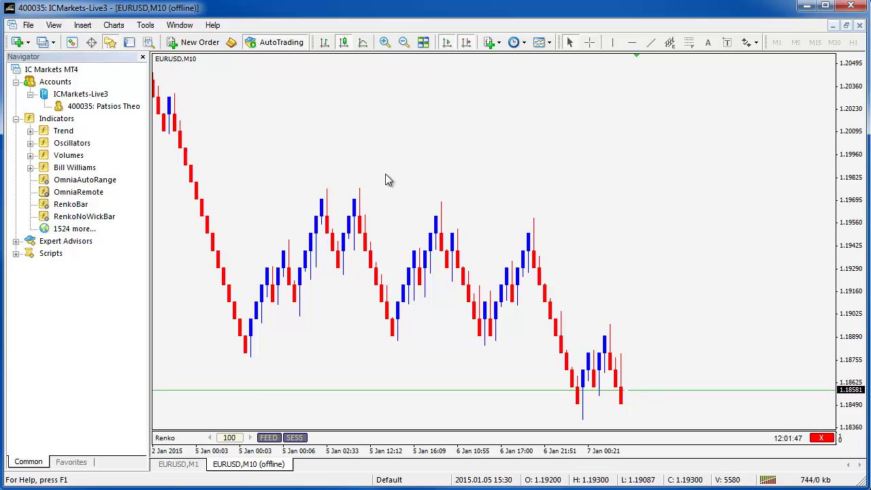
- Drop OmniaAutoRange onto the Renko chart and position its settings window
{"action": "left_click", "coordinate": [75, 183]}
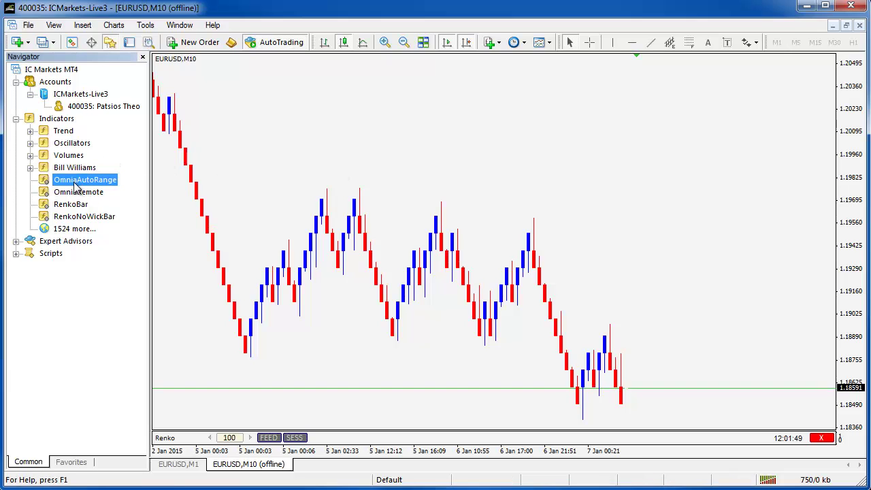
{"action": "left_click_drag", "start_coordinate": [69, 185], "coordinate": [678, 320]}
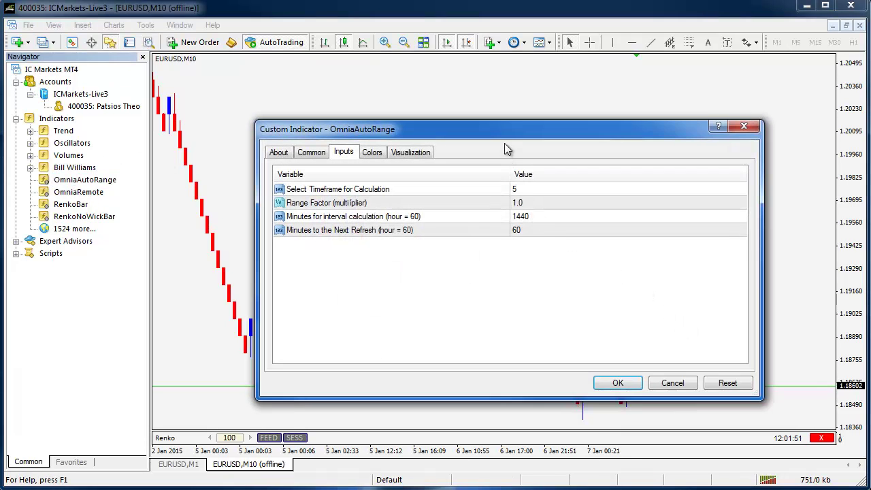
{"action": "left_click_drag", "start_coordinate": [507, 134], "coordinate": [536, 91]}
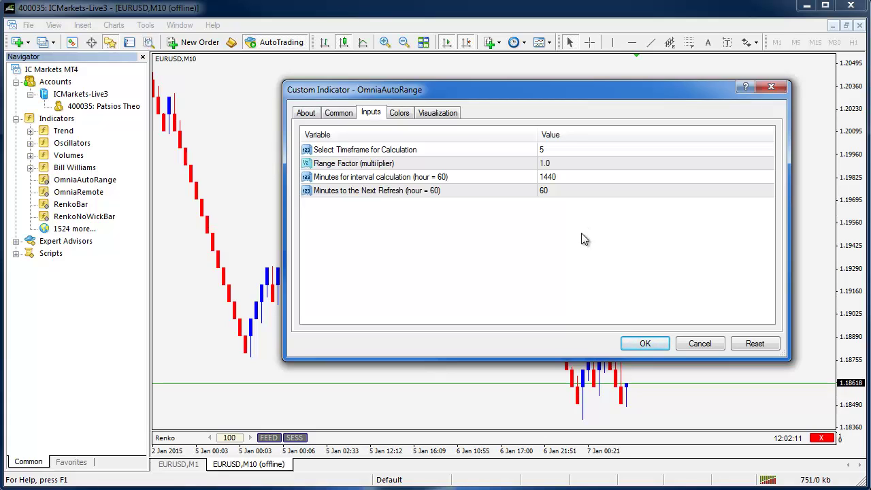
{"action": "left_click_drag", "start_coordinate": [476, 96], "coordinate": [464, 98]}
- Set interval minutes 28800, refresh minutes 1440 and calculation timeframe 30
{"action": "left_click", "coordinate": [359, 152]}
{"action": "left_click", "coordinate": [441, 217]}
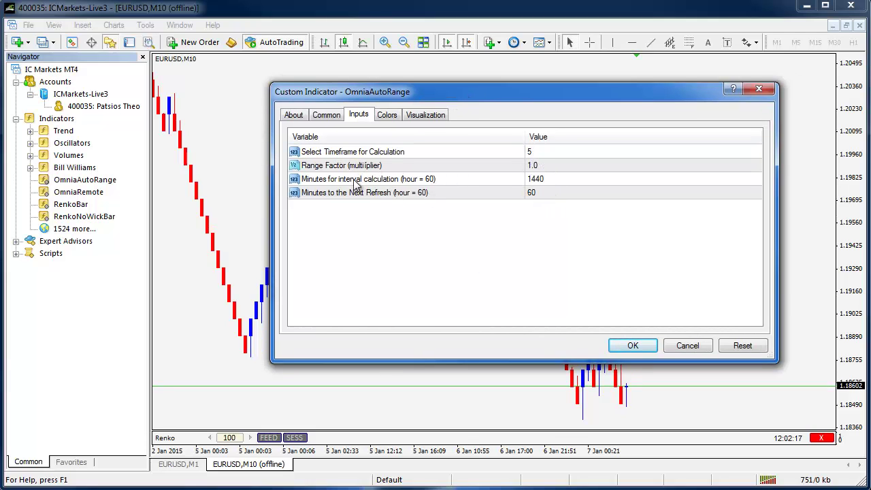
{"action": "left_click", "coordinate": [295, 179]}
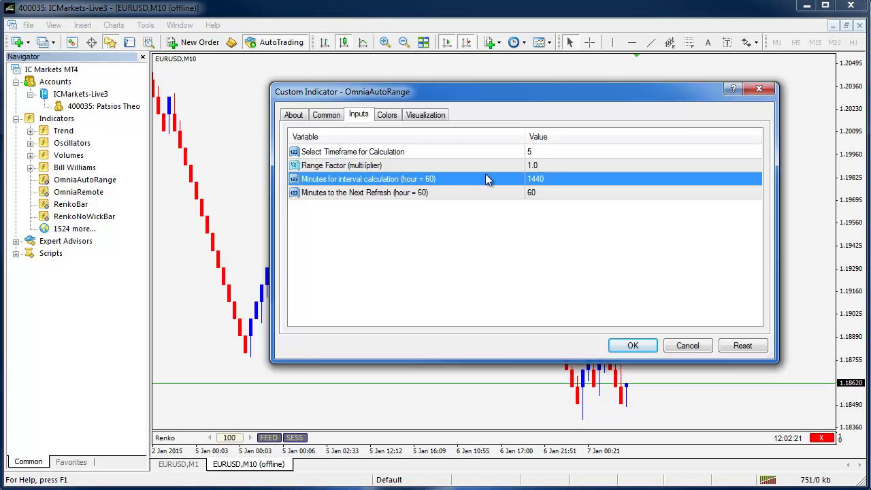
{"action": "left_click", "coordinate": [551, 179]}
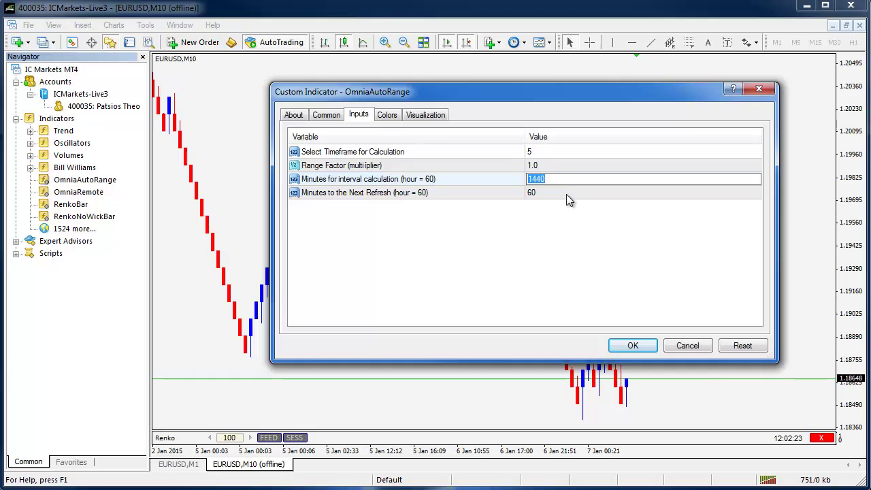
{"action": "type", "text": "28800"}
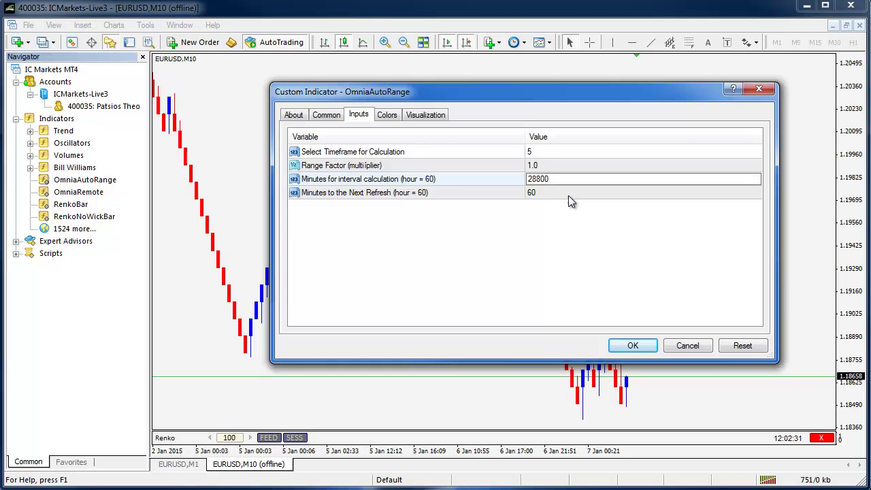
{"action": "left_click", "coordinate": [558, 193]}
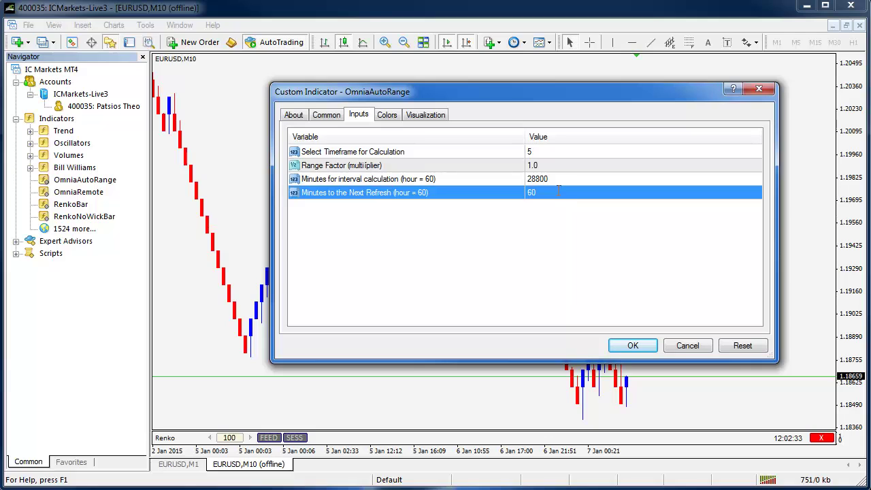
{"action": "left_click", "coordinate": [558, 192]}
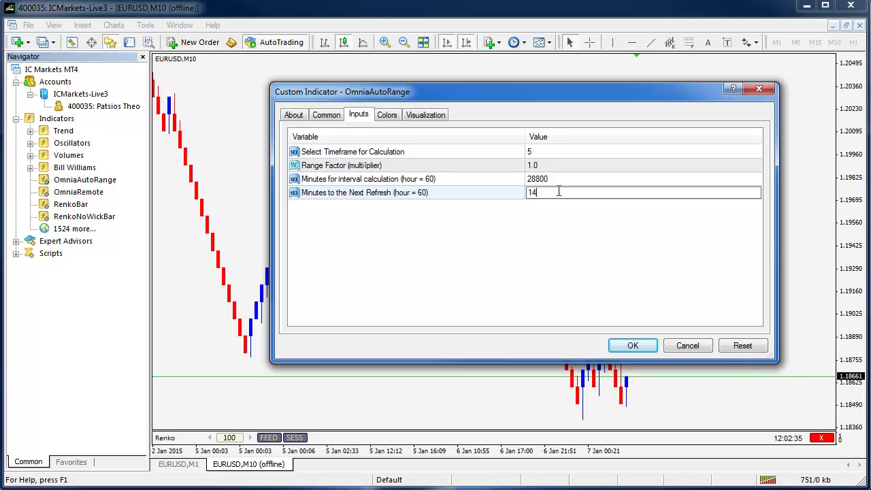
{"action": "type", "text": "1440"}
{"action": "left_click", "coordinate": [576, 221]}
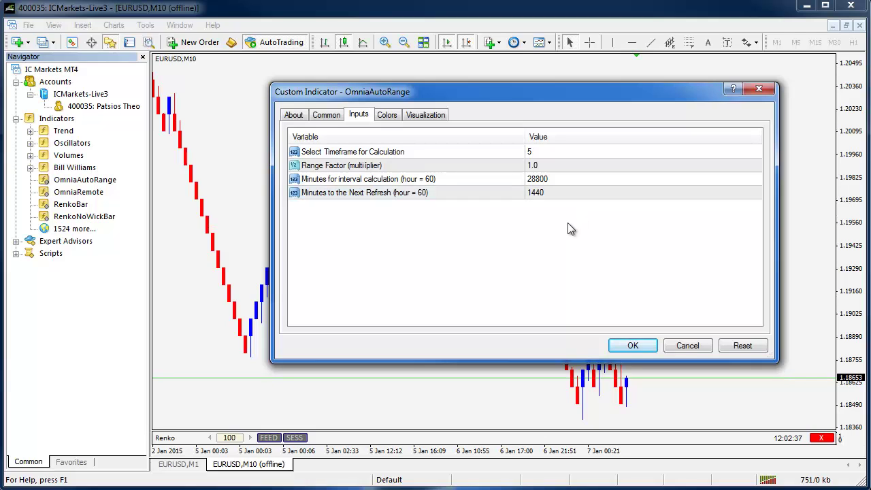
{"action": "double_click", "coordinate": [544, 152]}
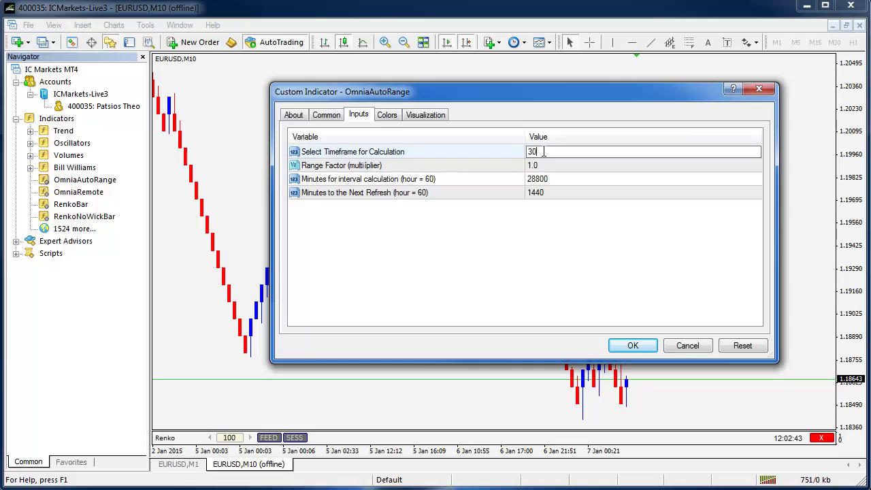
{"action": "left_click", "coordinate": [557, 166]}
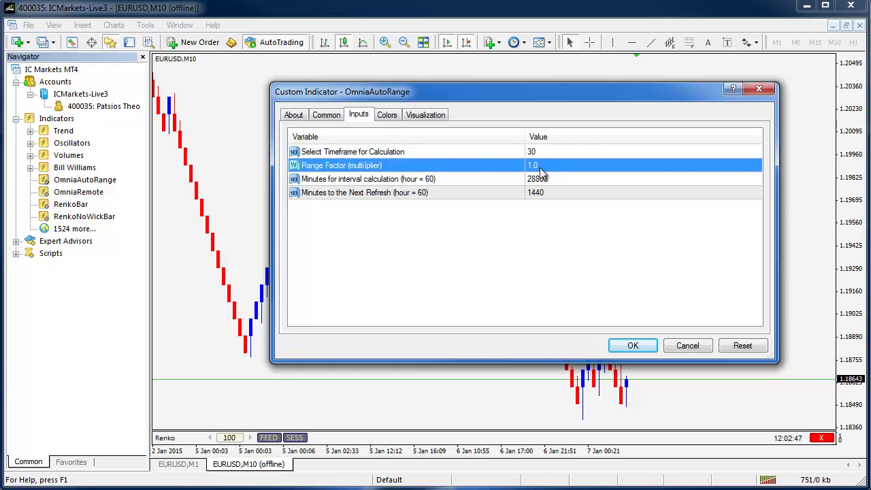
- Review the OmniaAutoRange inputs and apply them to the chart
{"action": "left_click", "coordinate": [574, 176]}
{"action": "left_click", "coordinate": [546, 153]}
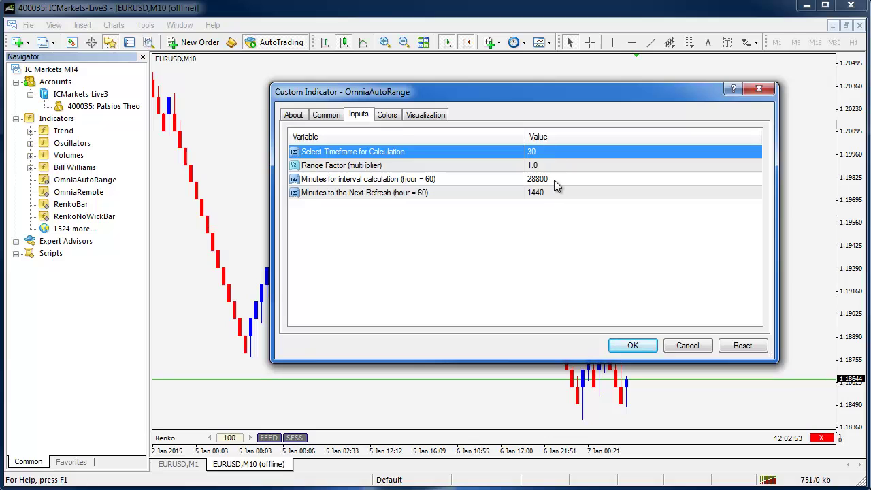
{"action": "left_click", "coordinate": [554, 180]}
{"action": "left_click", "coordinate": [554, 192]}
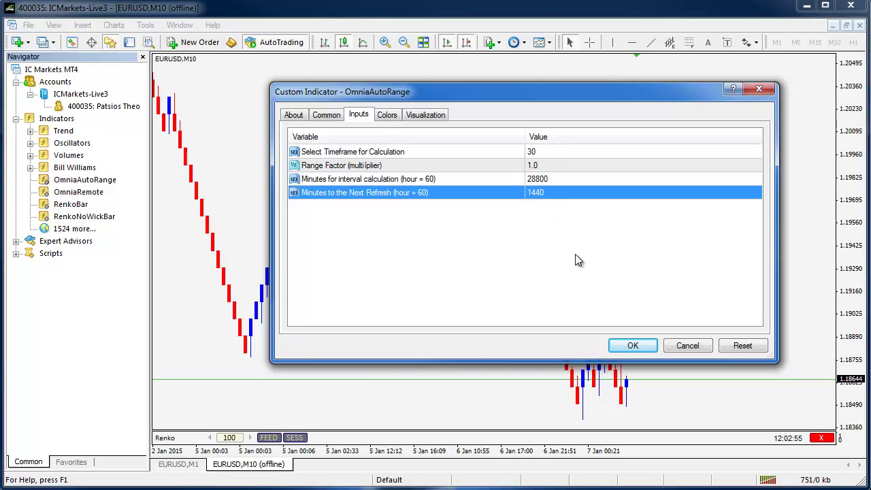
{"action": "left_click", "coordinate": [632, 345]}
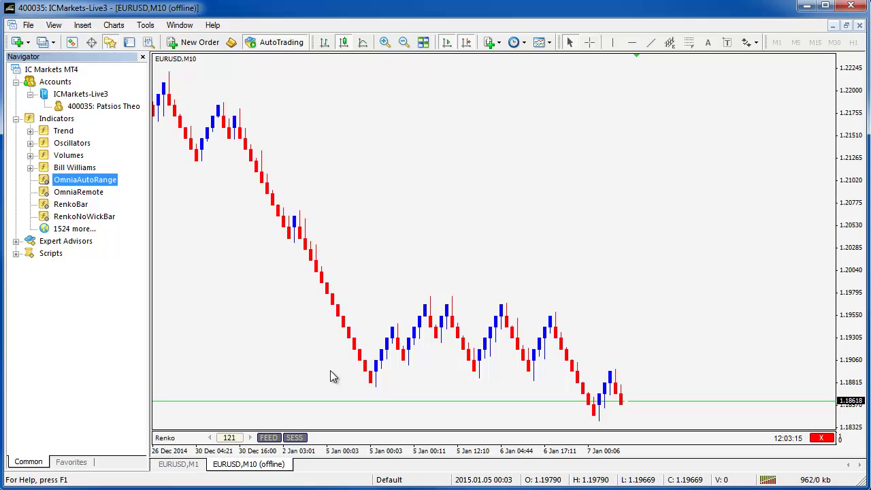
- Open OmniaAutoRange's inputs from the Indicators List, showing timeframe 30, interval 28800, refresh 1440
{"action": "right_click", "coordinate": [467, 188]}
{"action": "left_click", "coordinate": [488, 213]}
{"action": "left_click", "coordinate": [472, 217]}
{"action": "left_click", "coordinate": [622, 201]}
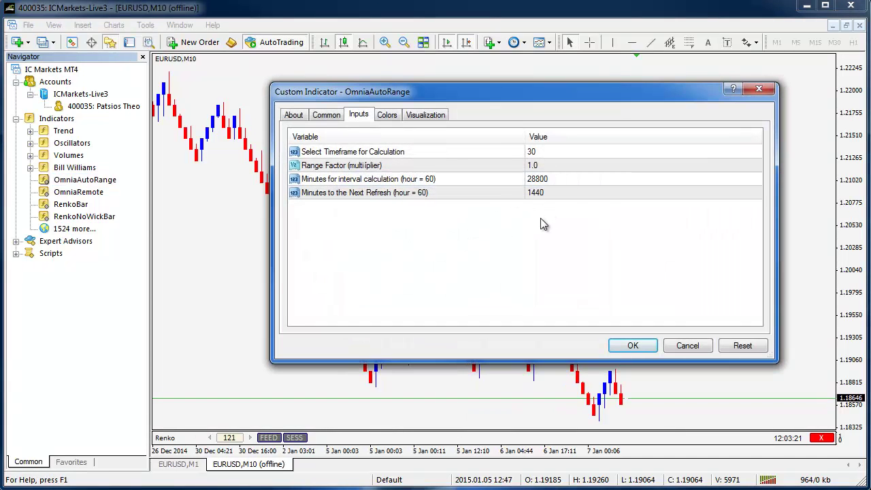